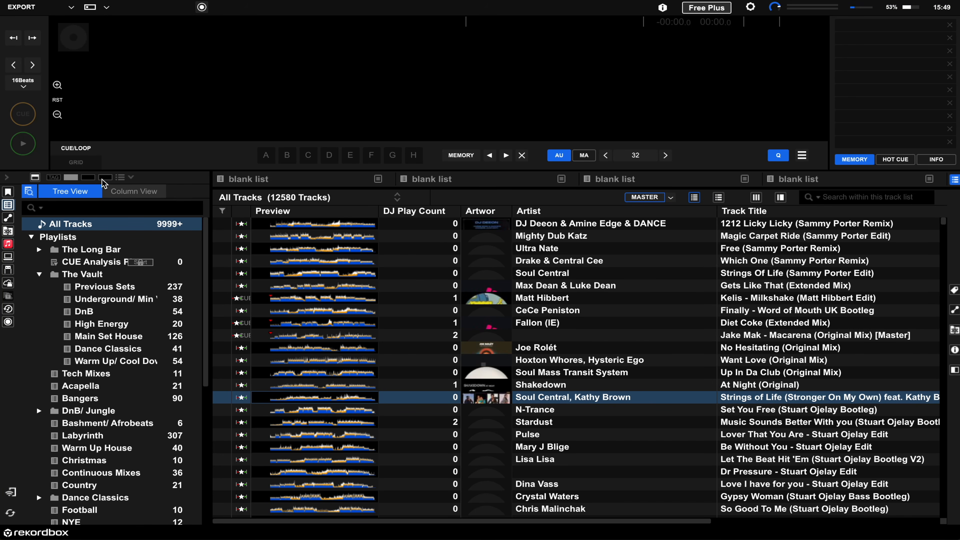
Step: Show and hide the second browser pane, and look through the folders and playlists in the library tree
{"action": "left_click", "coordinate": [35, 177]}
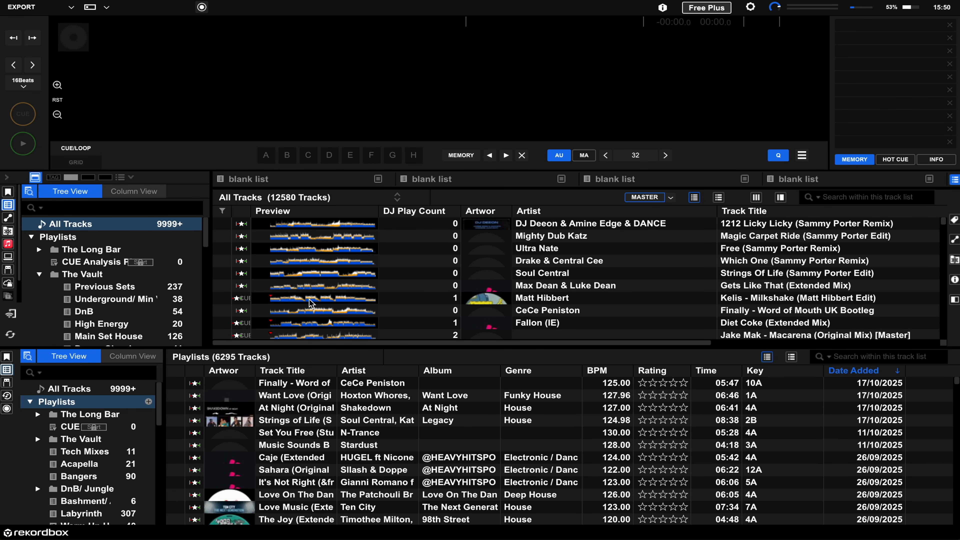
{"action": "left_click", "coordinate": [34, 179]}
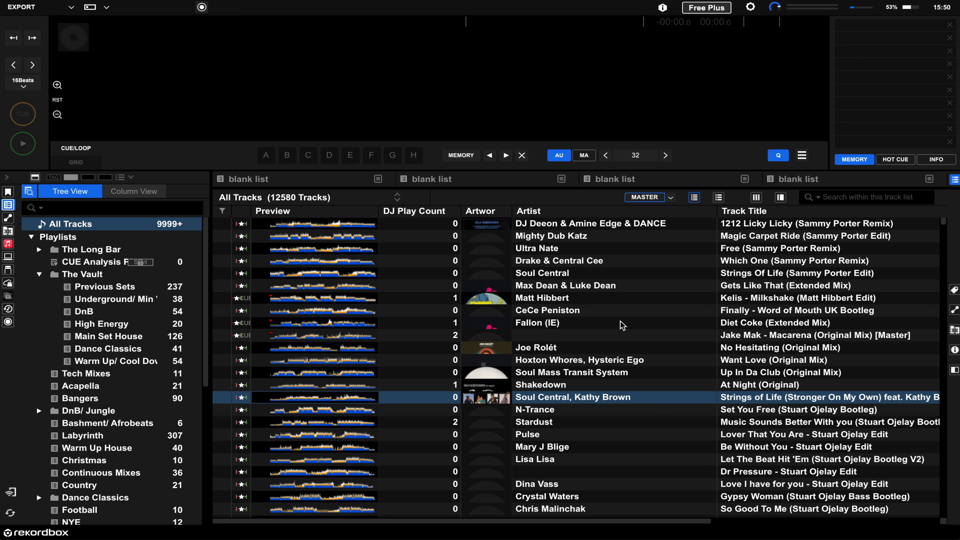
{"action": "scroll", "coordinate": [80, 332], "scroll_direction": "down", "scroll_amount": 2}
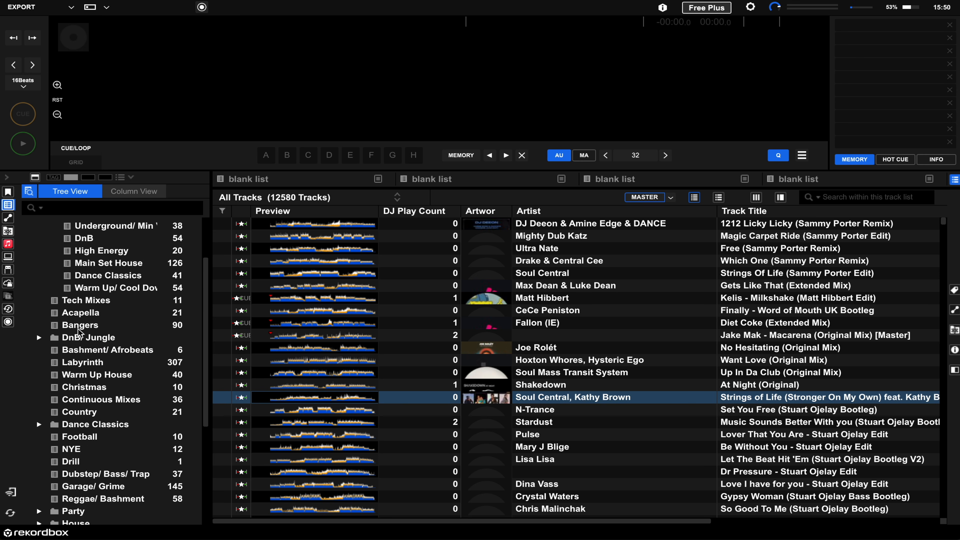
{"action": "scroll", "coordinate": [80, 332], "scroll_direction": "down", "scroll_amount": 2}
{"action": "scroll", "coordinate": [78, 328], "scroll_direction": "down", "scroll_amount": 2}
{"action": "scroll", "coordinate": [78, 329], "scroll_direction": "up", "scroll_amount": 1}
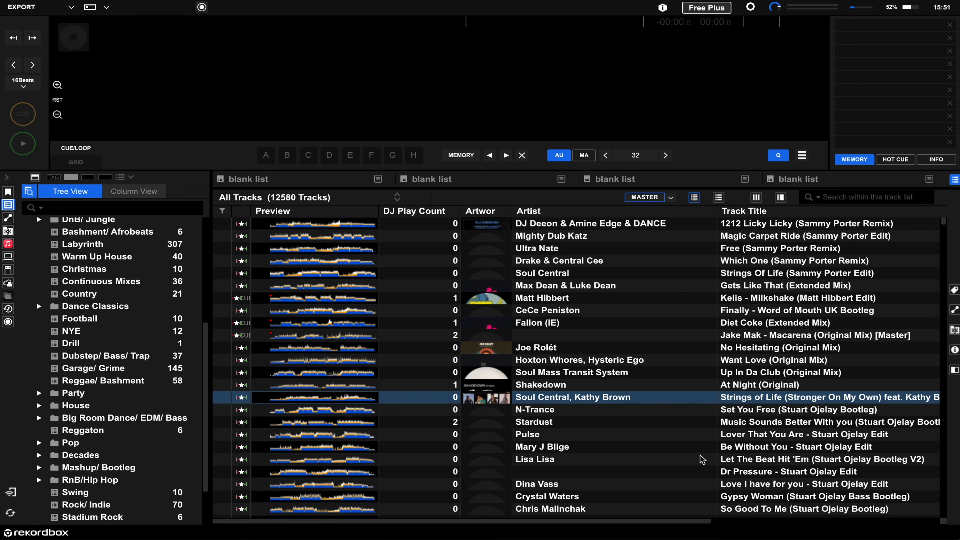
Step: Import the Jordan Peak "Ruffneck (Extended Mix)" and Kolter ft Nate Dogg "Liqour Store (Mazos Remix)" files from the Downloads folder into All Tracks
{"action": "mouse_move", "coordinate": [779, 533]}
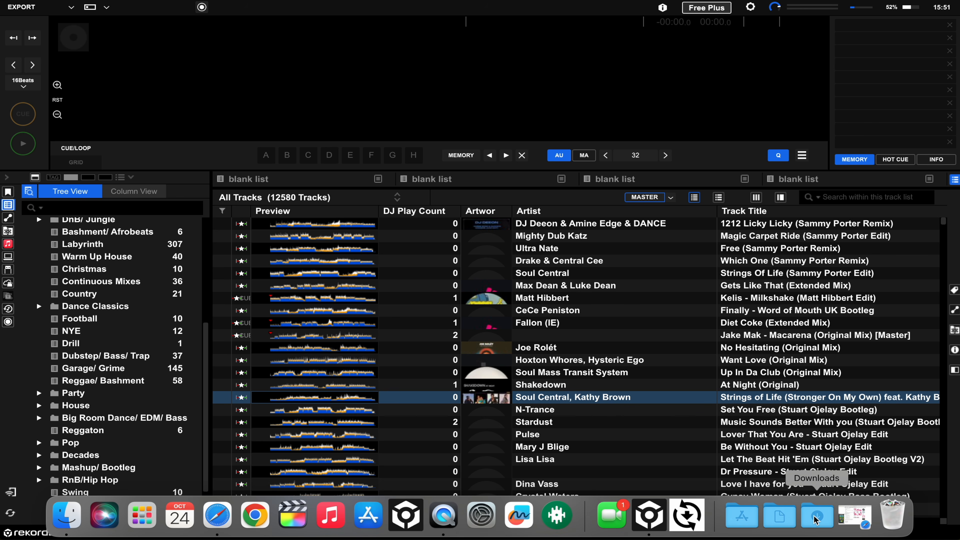
{"action": "left_click", "coordinate": [814, 520]}
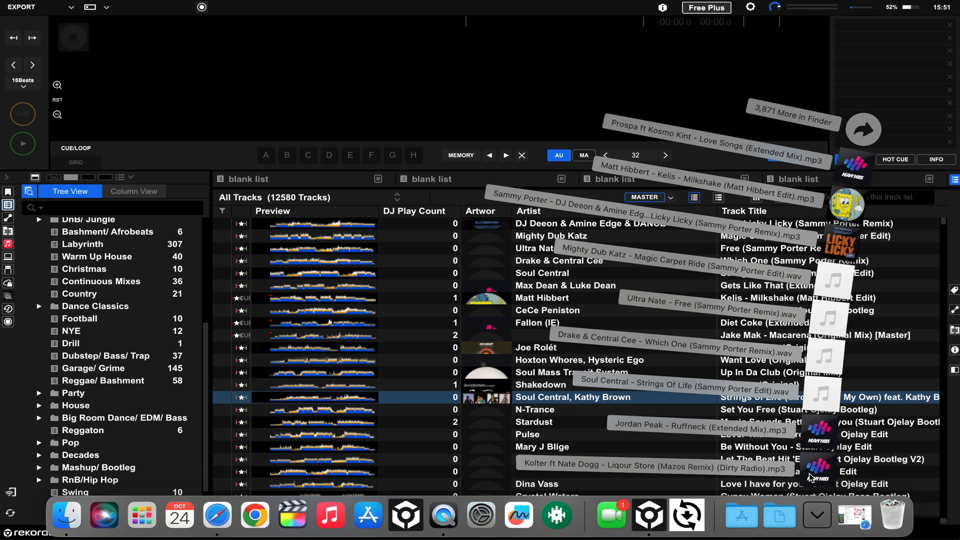
{"action": "left_click", "coordinate": [815, 472]}
{"action": "left_click", "coordinate": [820, 524]}
{"action": "left_click_drag", "start_coordinate": [817, 432], "coordinate": [584, 337]}
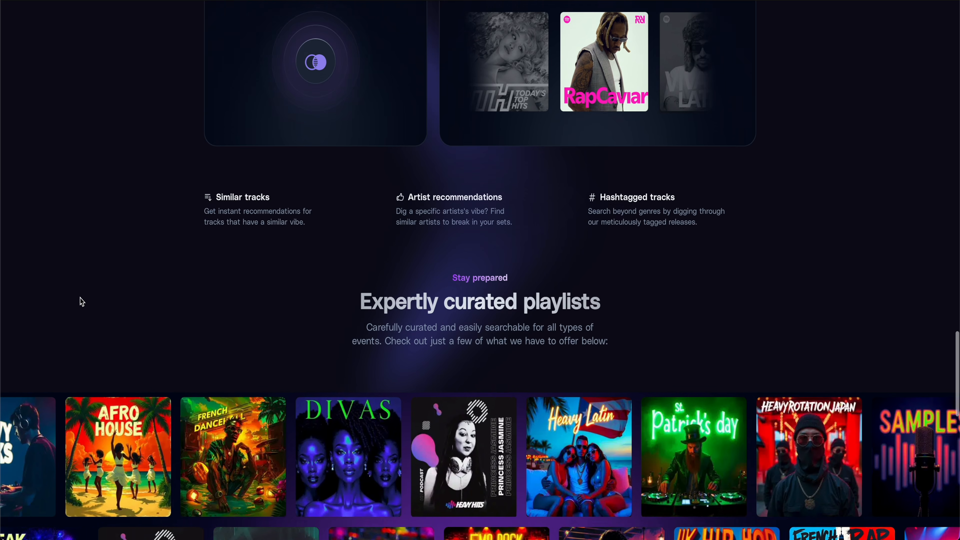
Step: Look through the Heavy Hits website's sections on curated playlists, mobile use, the team and reviews
{"action": "scroll", "coordinate": [79, 300], "scroll_direction": "down", "scroll_amount": 5}
{"action": "scroll", "coordinate": [81, 302], "scroll_direction": "down", "scroll_amount": 10}
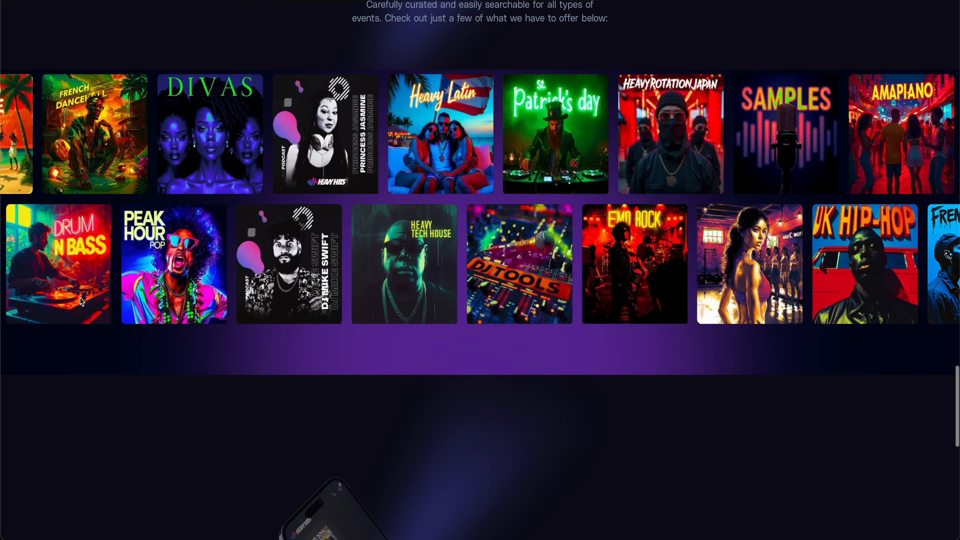
{"action": "scroll", "coordinate": [82, 302], "scroll_direction": "down", "scroll_amount": 6}
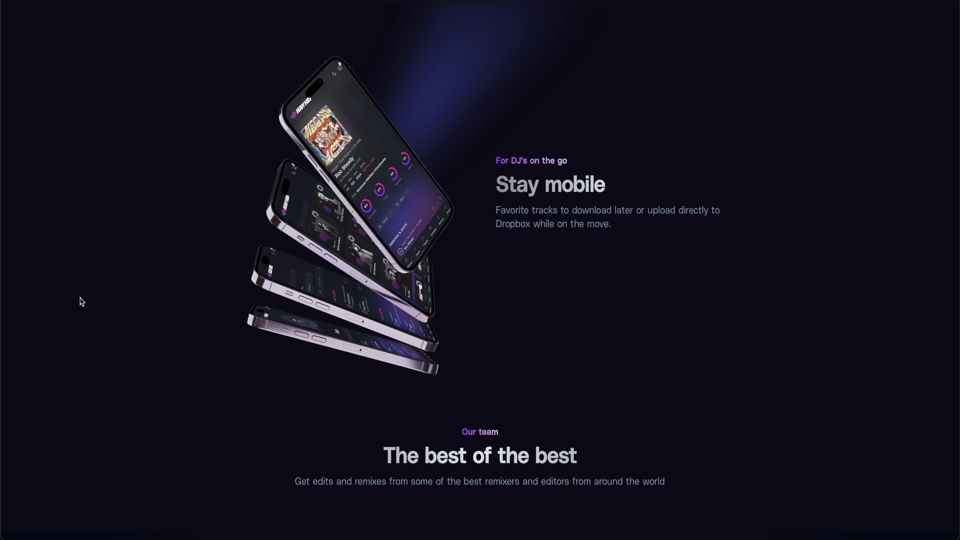
{"action": "scroll", "coordinate": [82, 301], "scroll_direction": "down", "scroll_amount": 5}
{"action": "scroll", "coordinate": [82, 301], "scroll_direction": "down", "scroll_amount": 11}
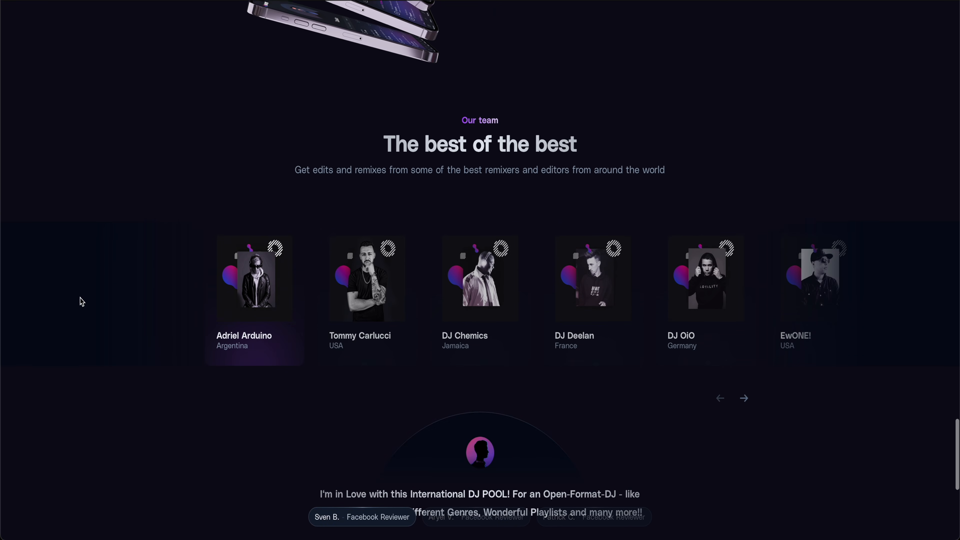
{"action": "scroll", "coordinate": [82, 301], "scroll_direction": "down", "scroll_amount": 3}
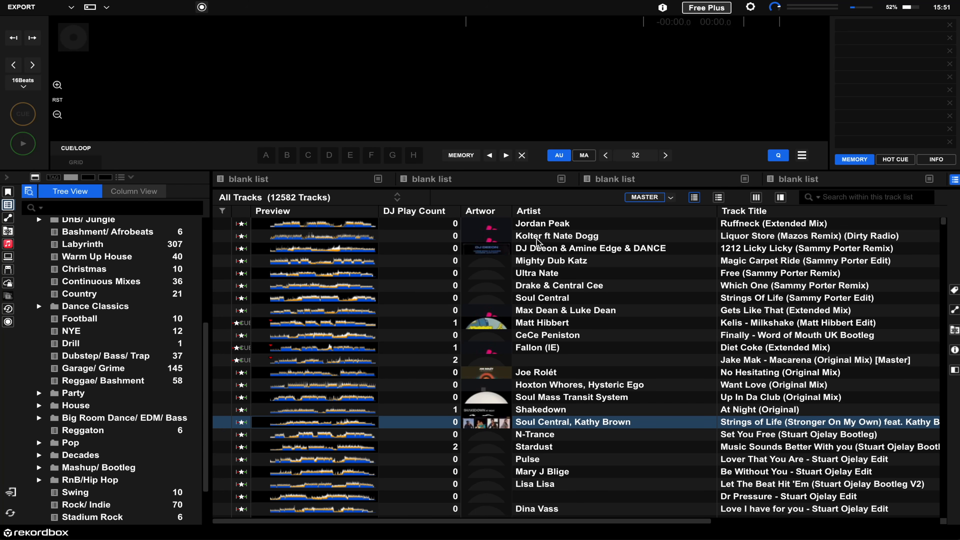
Step: Open the track analysis preferences and set the analysis mode to Normal
{"action": "left_click", "coordinate": [751, 8]}
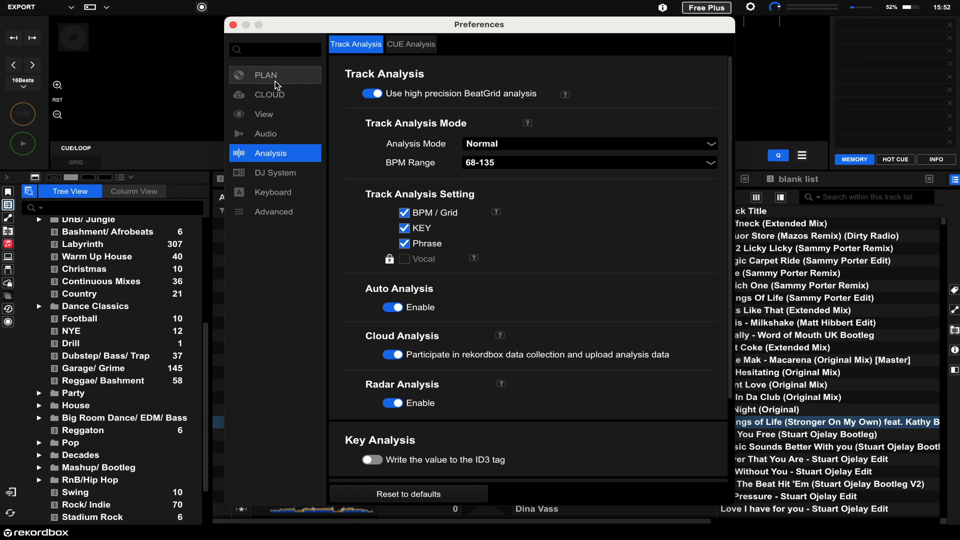
{"action": "left_click", "coordinate": [274, 141]}
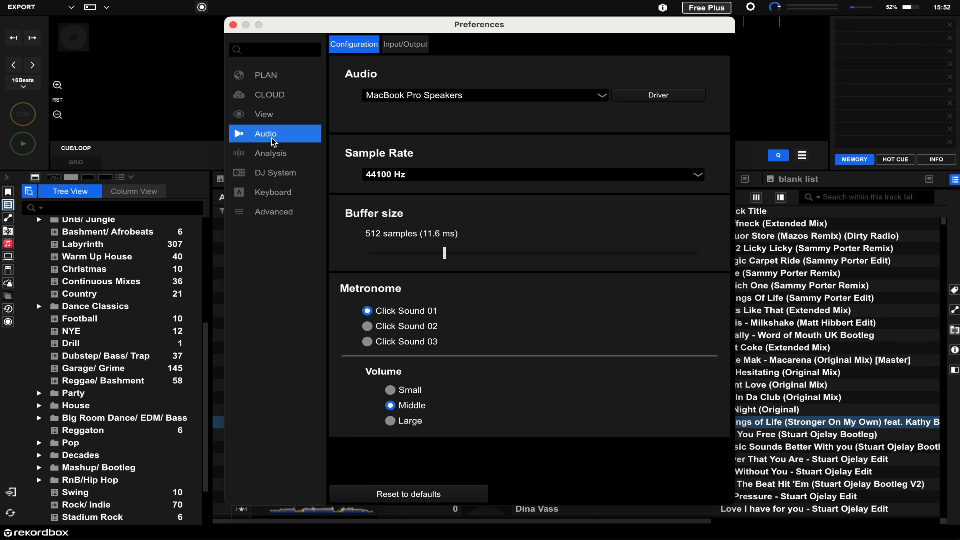
{"action": "left_click", "coordinate": [260, 153]}
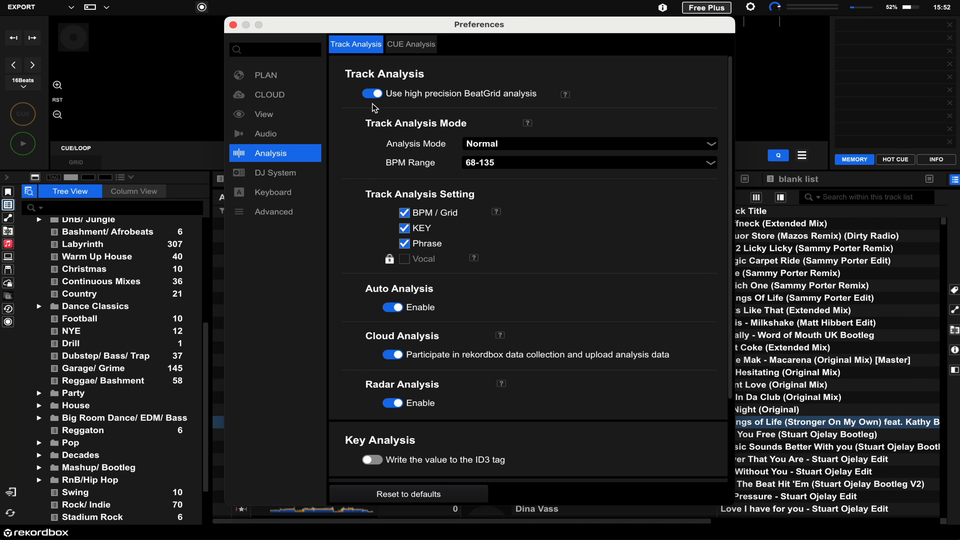
{"action": "left_click", "coordinate": [586, 146]}
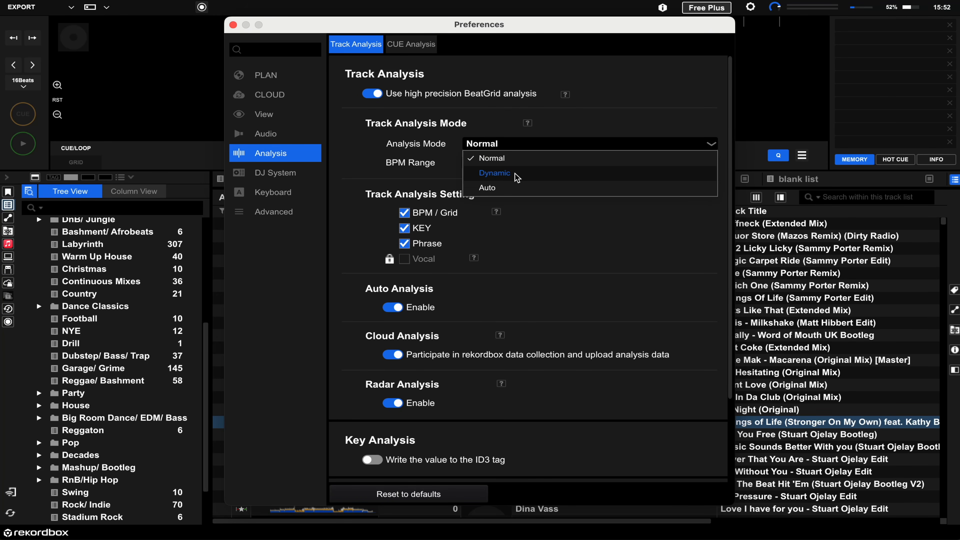
{"action": "left_click", "coordinate": [495, 159]}
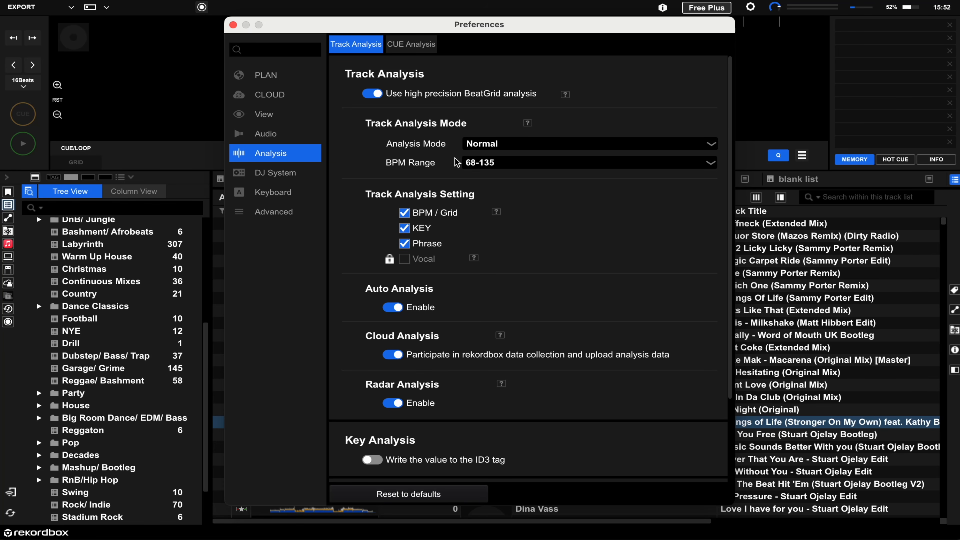
Step: Set the analysis BPM range to 68-135, review the remaining analysis options and close the preferences
{"action": "left_click", "coordinate": [526, 164]}
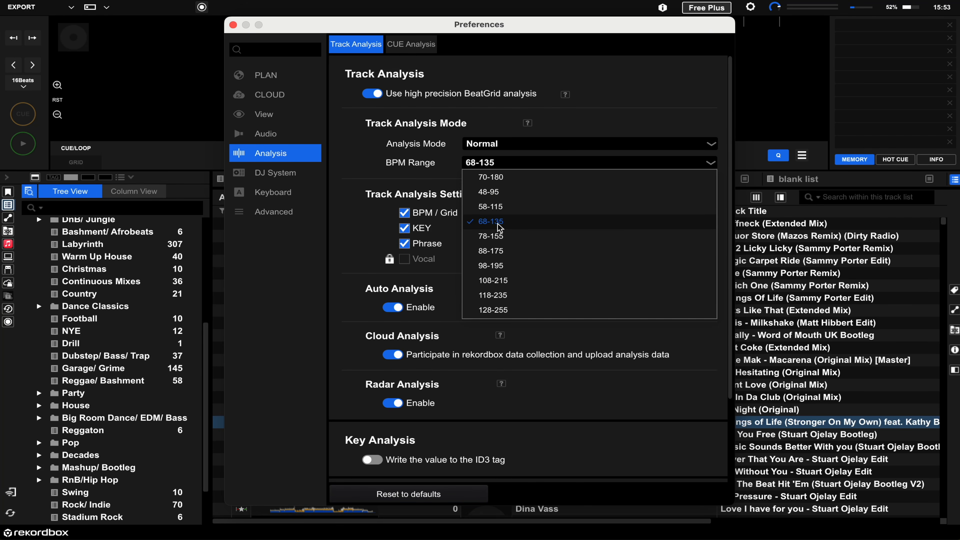
{"action": "left_click", "coordinate": [537, 225]}
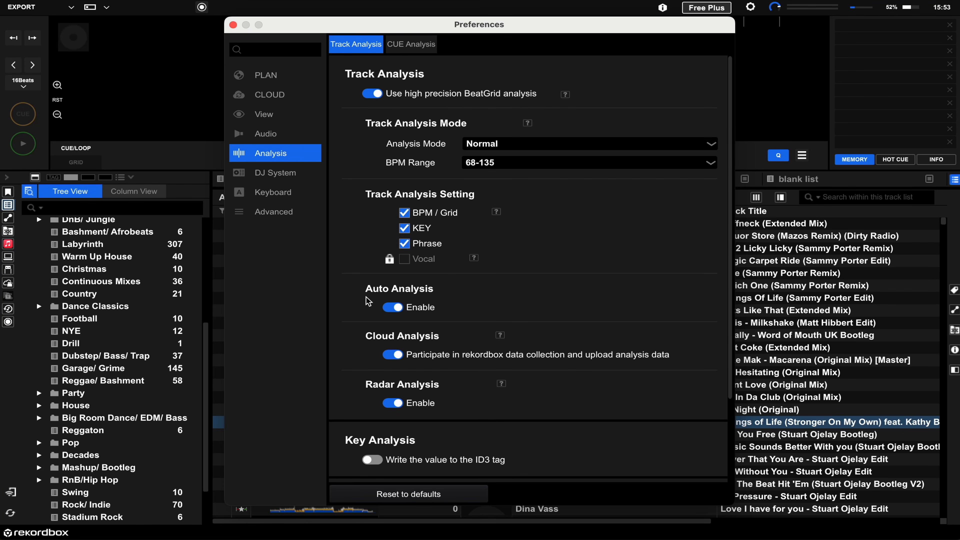
{"action": "scroll", "coordinate": [366, 301], "scroll_direction": "down", "scroll_amount": 5}
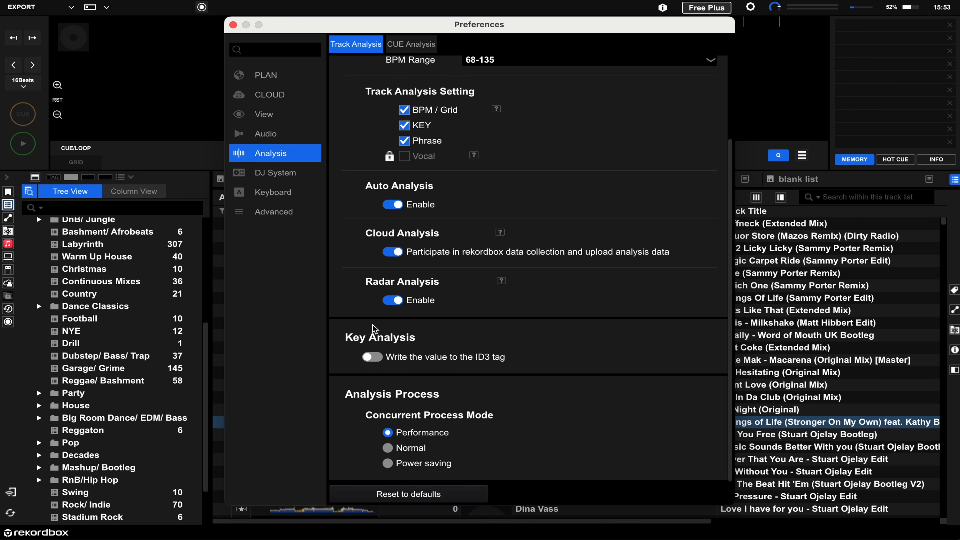
{"action": "scroll", "coordinate": [375, 329], "scroll_direction": "up", "scroll_amount": 3}
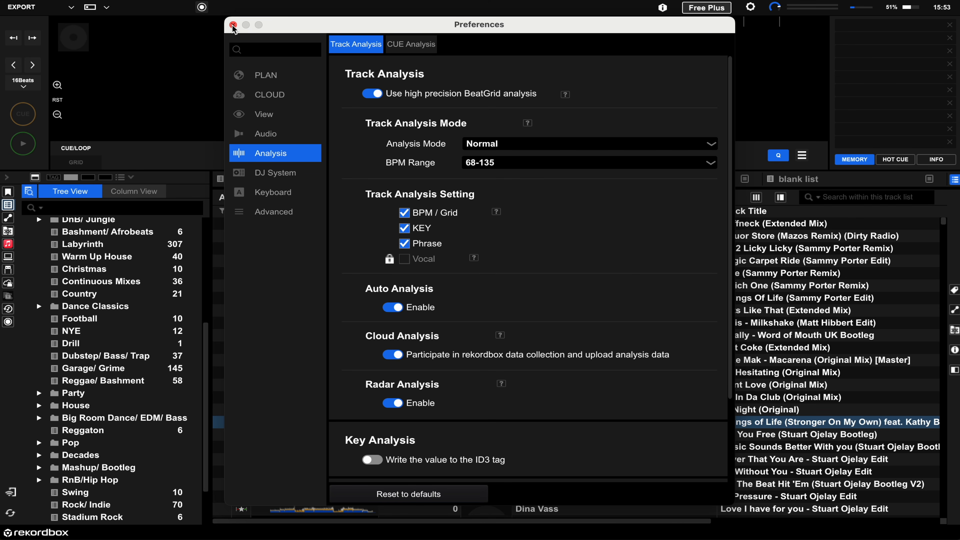
{"action": "left_click", "coordinate": [234, 25]}
Step: Load Jordan Peak's "Ruffneck (Extended Mix)" from All Tracks into the player
{"action": "scroll", "coordinate": [148, 289], "scroll_direction": "up", "scroll_amount": 5}
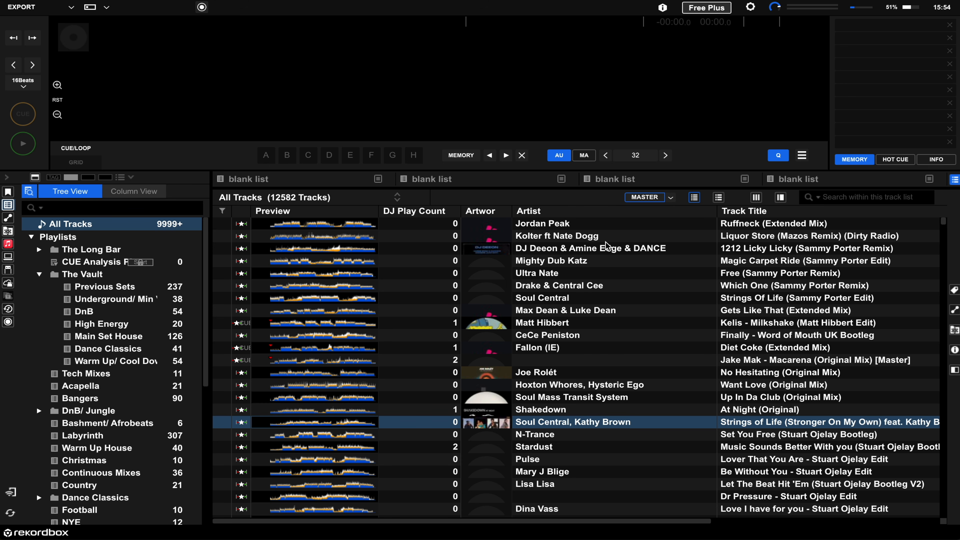
{"action": "left_click", "coordinate": [555, 226]}
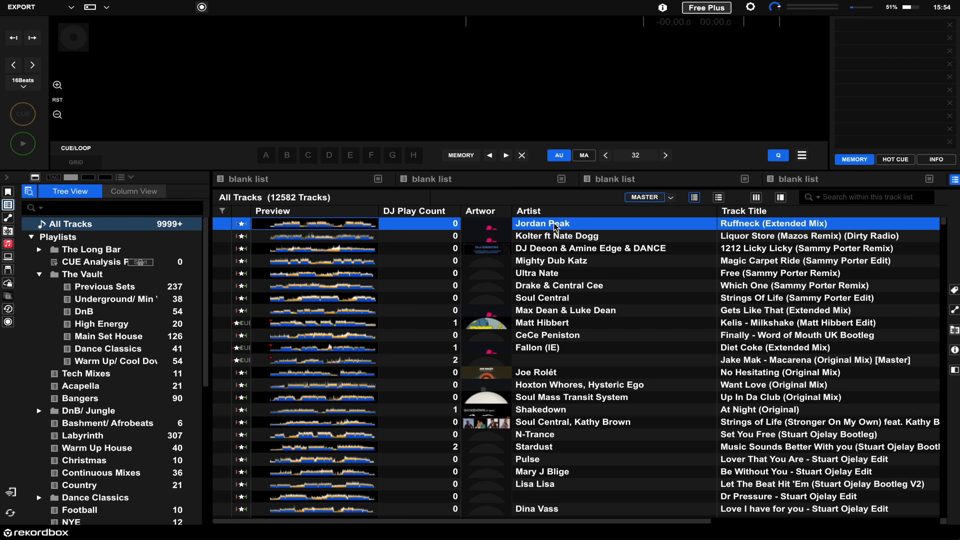
{"action": "left_click_drag", "start_coordinate": [555, 227], "coordinate": [415, 98]}
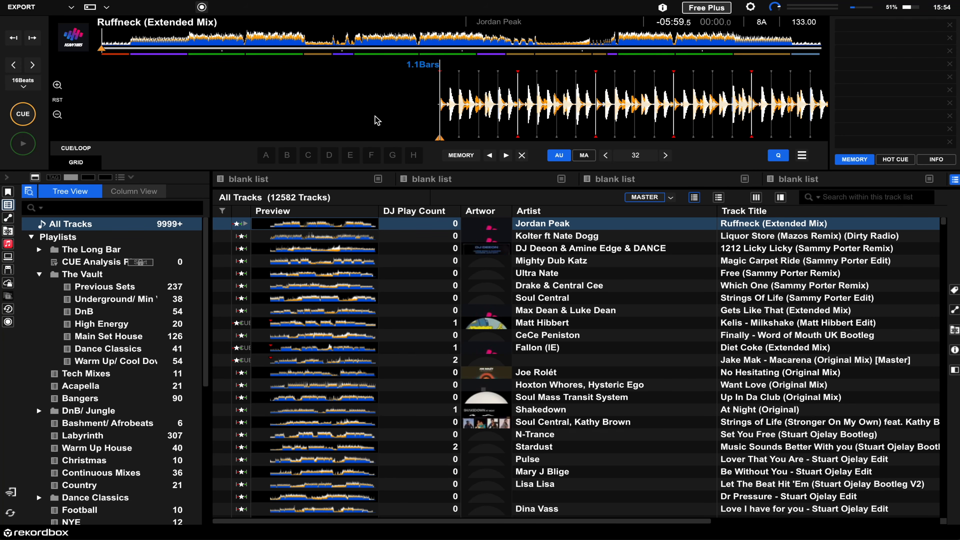
Step: Play "Ruffneck" with the system volume raised, sample two further sections of the track, and return to its cue point
{"action": "left_click", "coordinate": [23, 144]}
{"action": "key", "text": "XF86AudioRaiseVolume"}
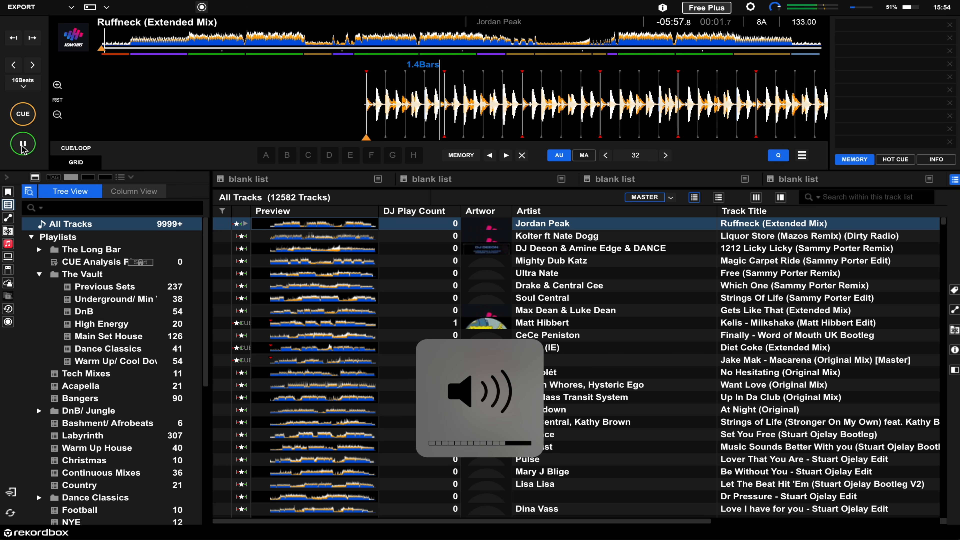
{"action": "left_click", "coordinate": [23, 146]}
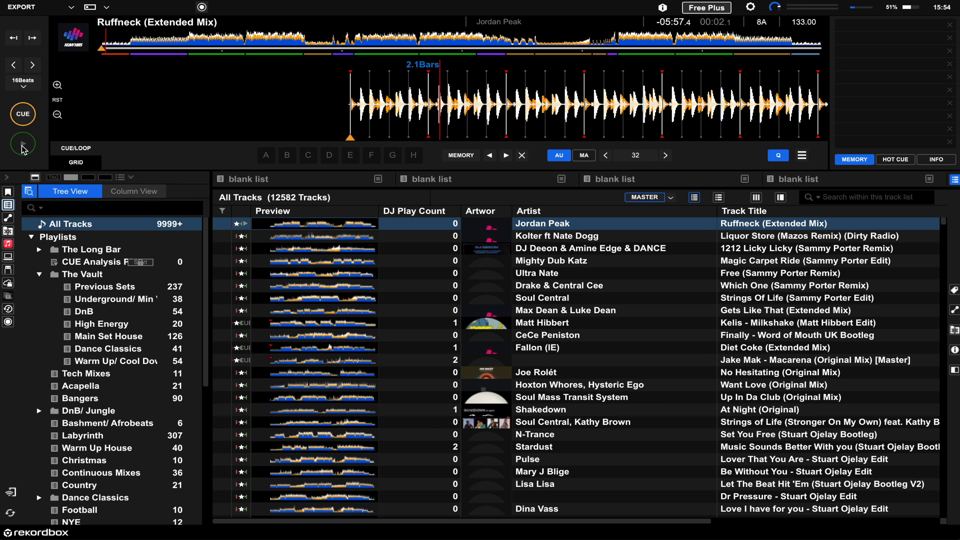
{"action": "left_click", "coordinate": [23, 146]}
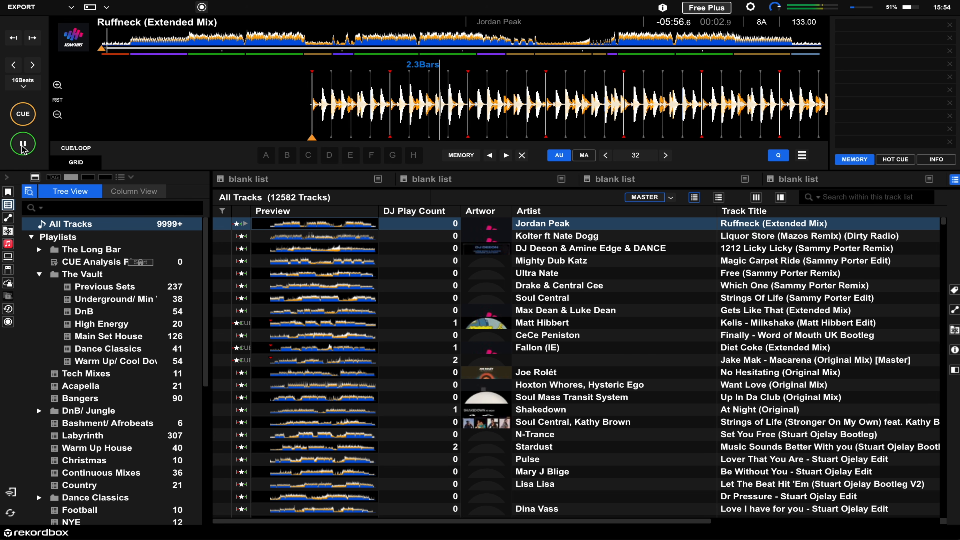
{"action": "left_click", "coordinate": [127, 44]}
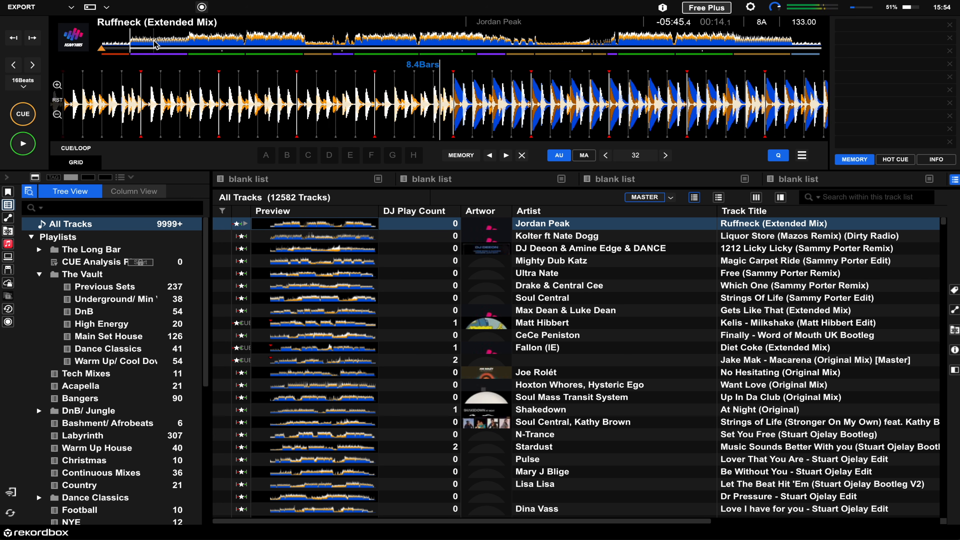
{"action": "left_click", "coordinate": [189, 41]}
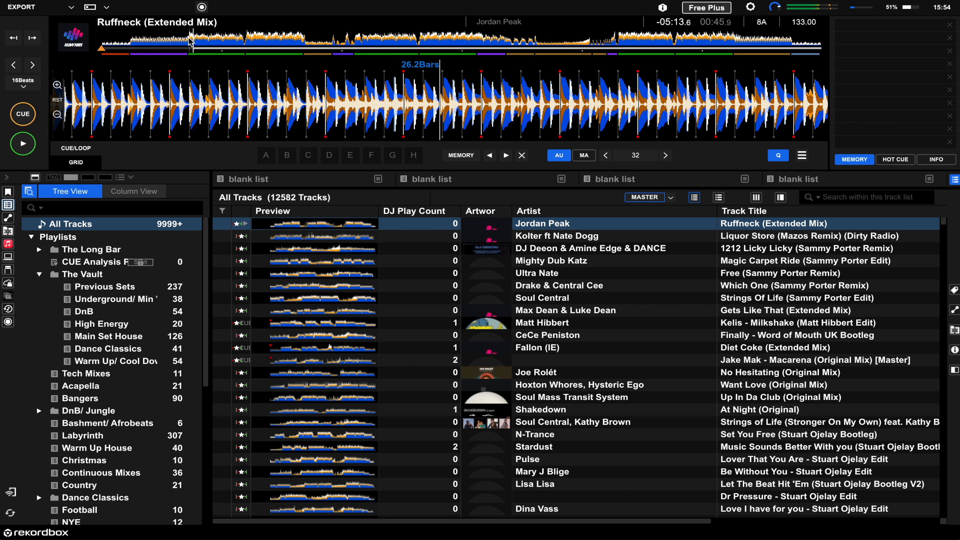
{"action": "left_click", "coordinate": [23, 114]}
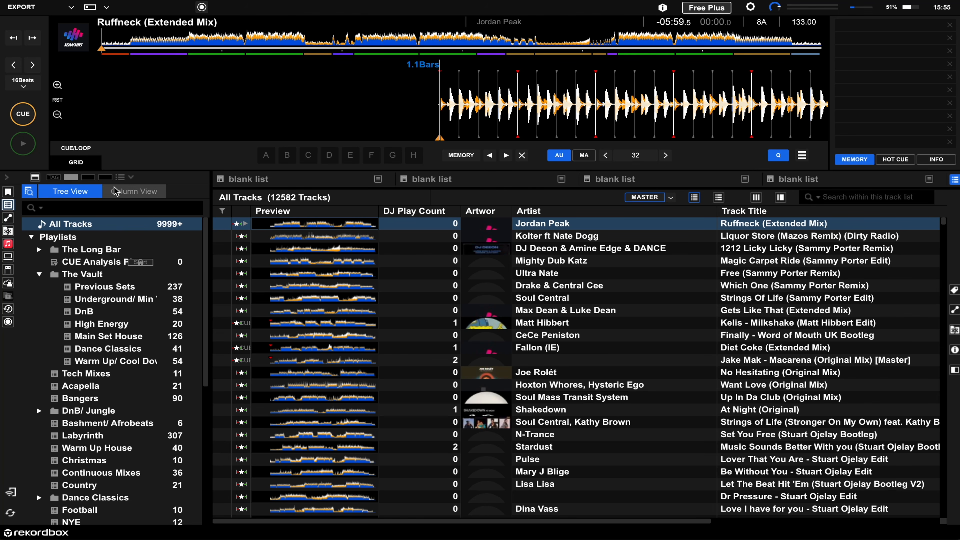
Step: Switch the player from cue and loop controls to beat grid editing for "Ruffneck"
{"action": "left_click", "coordinate": [84, 162]}
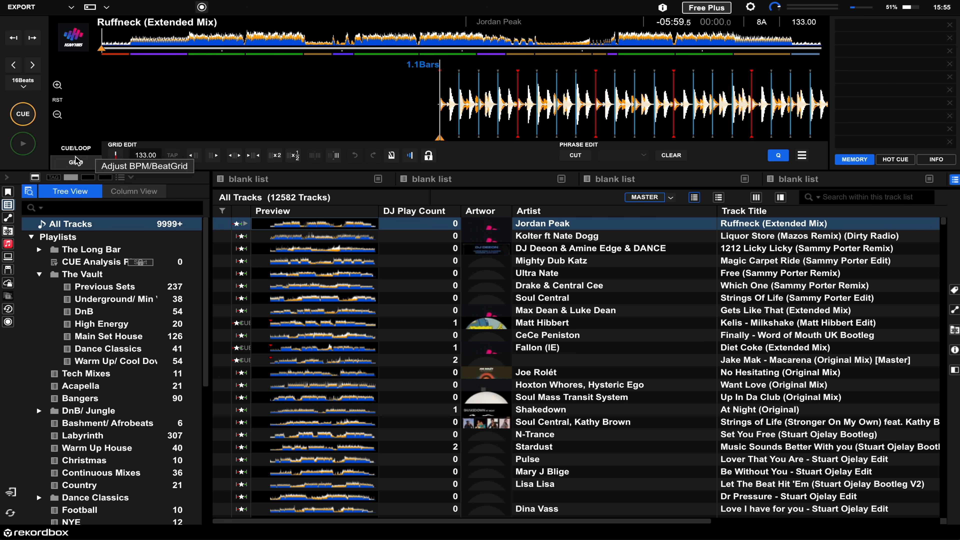
{"action": "left_click", "coordinate": [80, 151]}
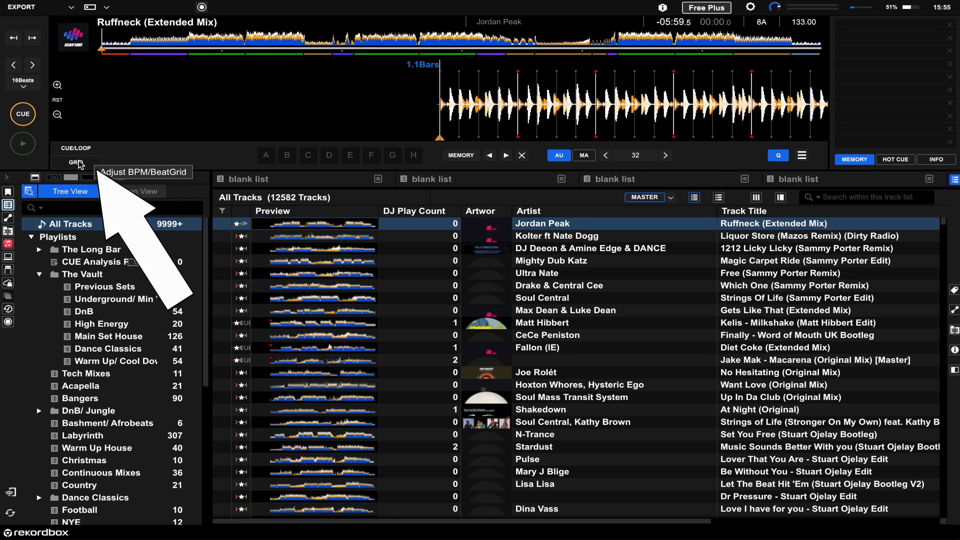
{"action": "left_click", "coordinate": [80, 163]}
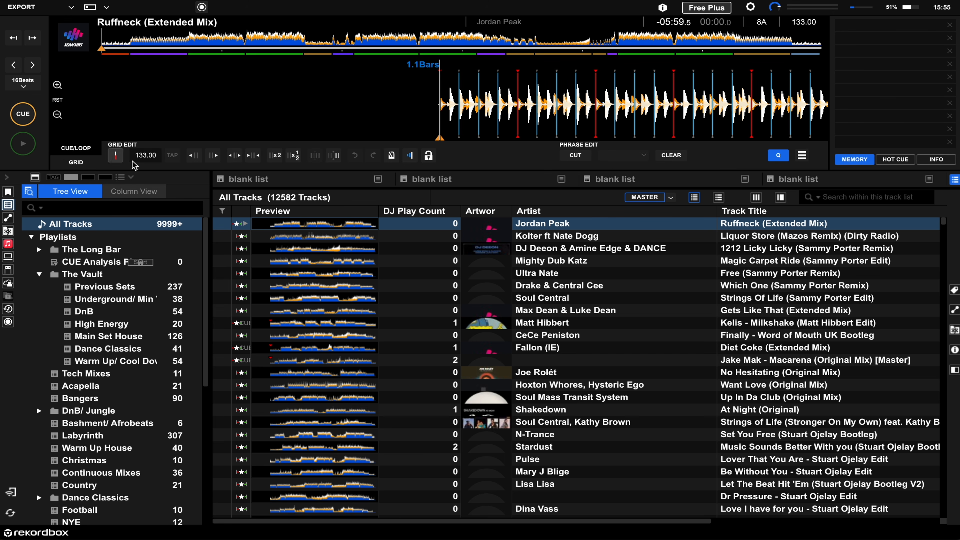
Step: Shift the whole beat grid right off the first beat, then nudge it left until it lines up with the start of the waveform
{"action": "left_click", "coordinate": [215, 157]}
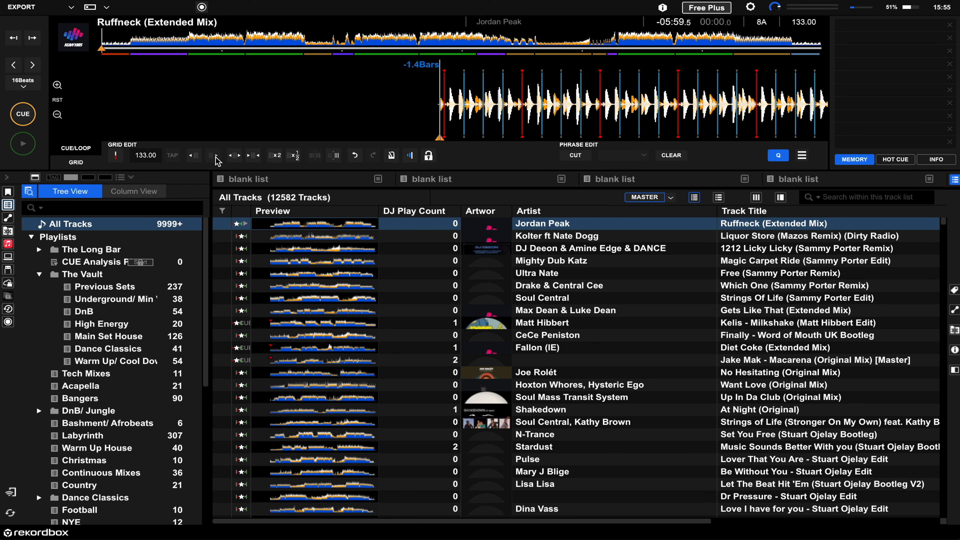
{"action": "left_click", "coordinate": [198, 159]}
{"action": "left_click", "coordinate": [199, 159]}
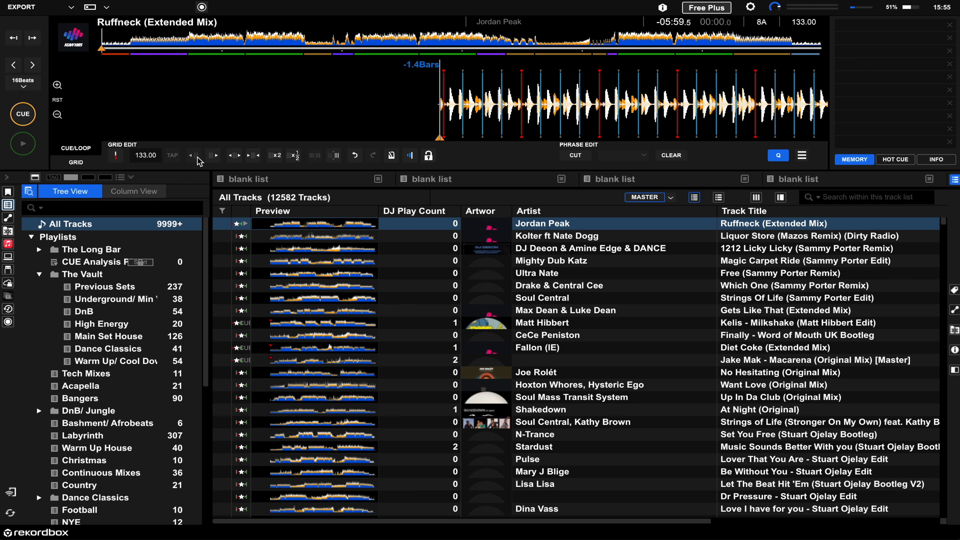
{"action": "left_click", "coordinate": [198, 158]}
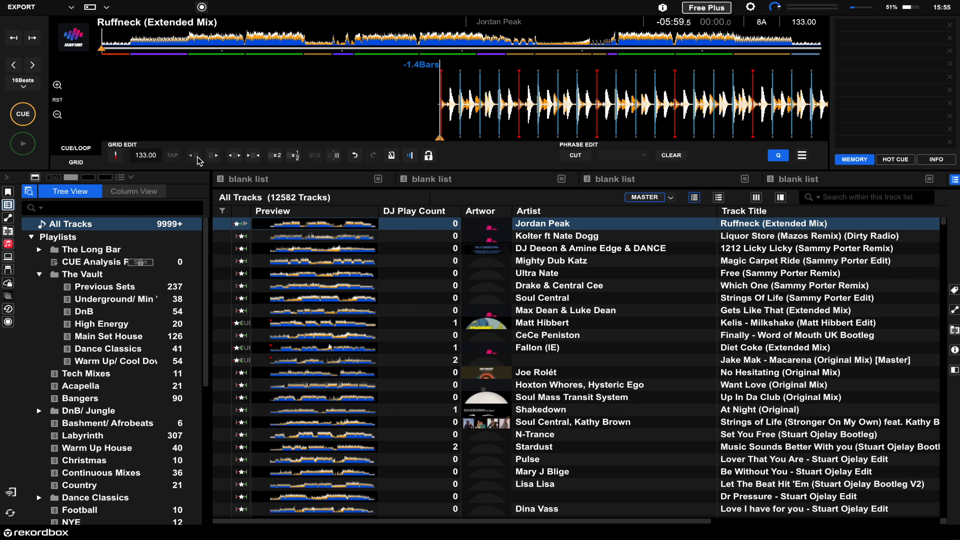
{"action": "left_click", "coordinate": [198, 159]}
{"action": "left_click", "coordinate": [199, 159]}
{"action": "left_click", "coordinate": [199, 159]}
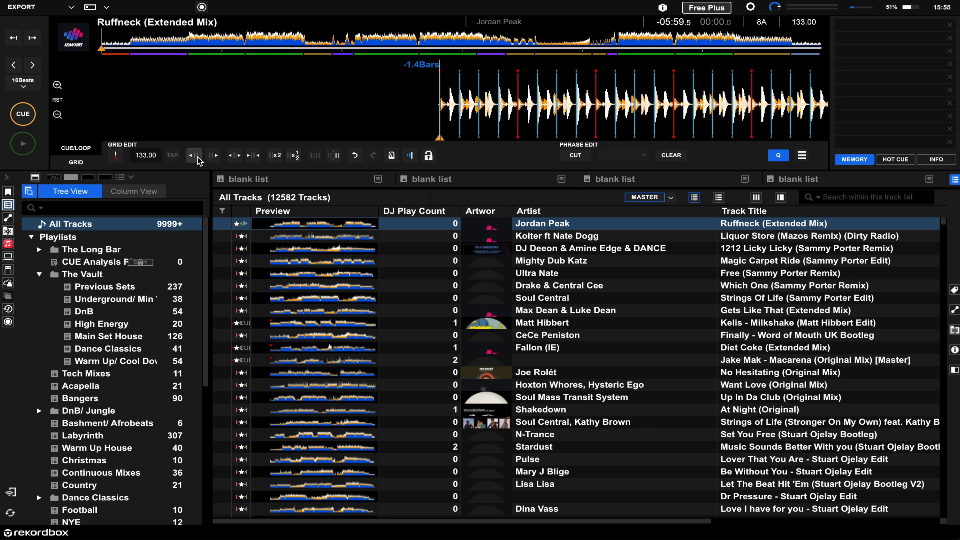
{"action": "left_click", "coordinate": [198, 159]}
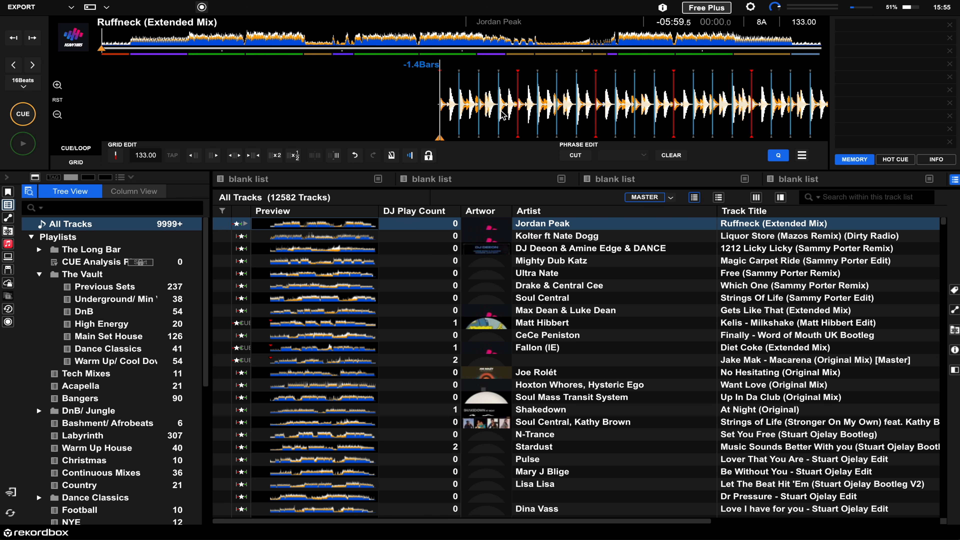
Step: Set the track's second beat as the bar's downbeat, then return to the cue point and set the first beat as the downbeat again
{"action": "left_click_drag", "start_coordinate": [501, 112], "coordinate": [482, 119]}
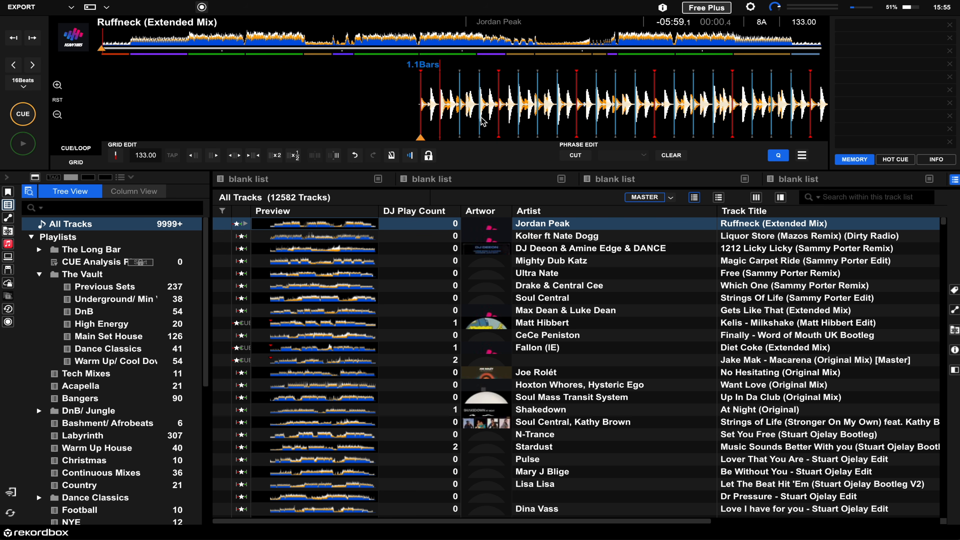
{"action": "left_click", "coordinate": [116, 158]}
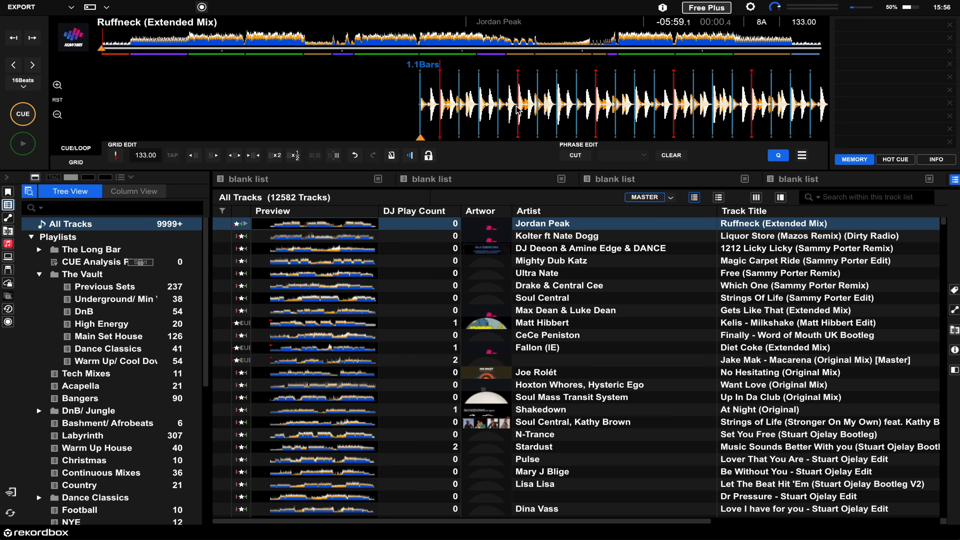
{"action": "left_click_drag", "start_coordinate": [469, 93], "coordinate": [489, 94]}
{"action": "left_click", "coordinate": [26, 116]}
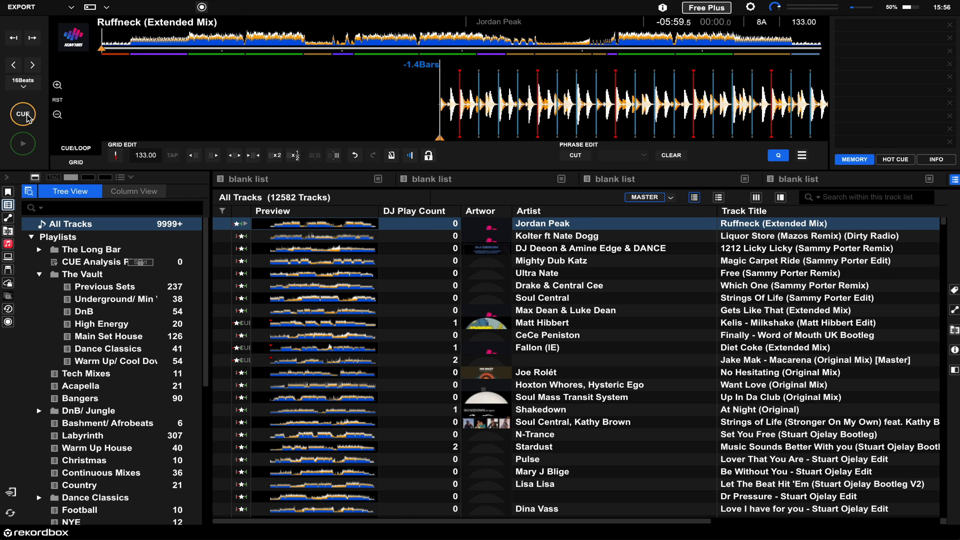
{"action": "left_click", "coordinate": [117, 154]}
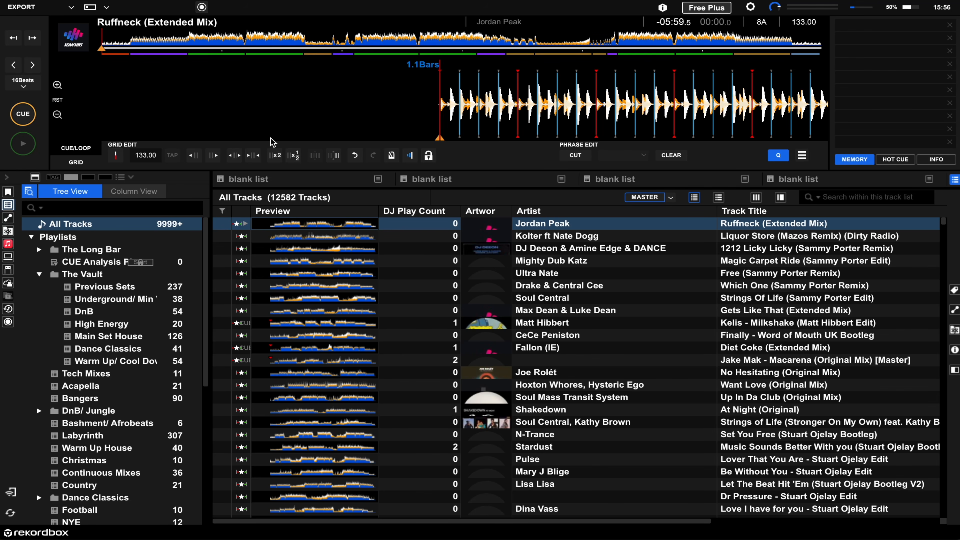
Step: Double the track's BPM to 266.00, halve it back to 133.00 and leave beat grid editing
{"action": "left_click", "coordinate": [276, 156]}
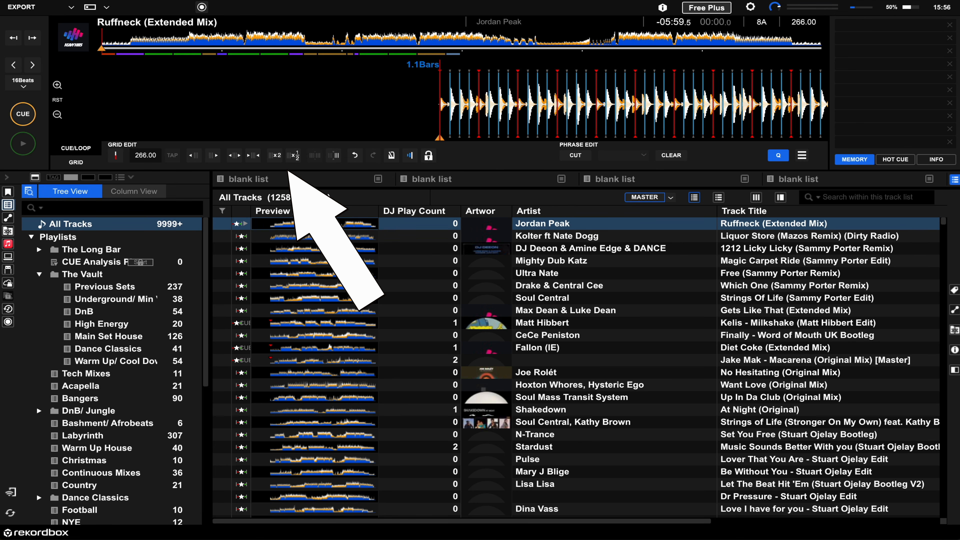
{"action": "left_click", "coordinate": [293, 156]}
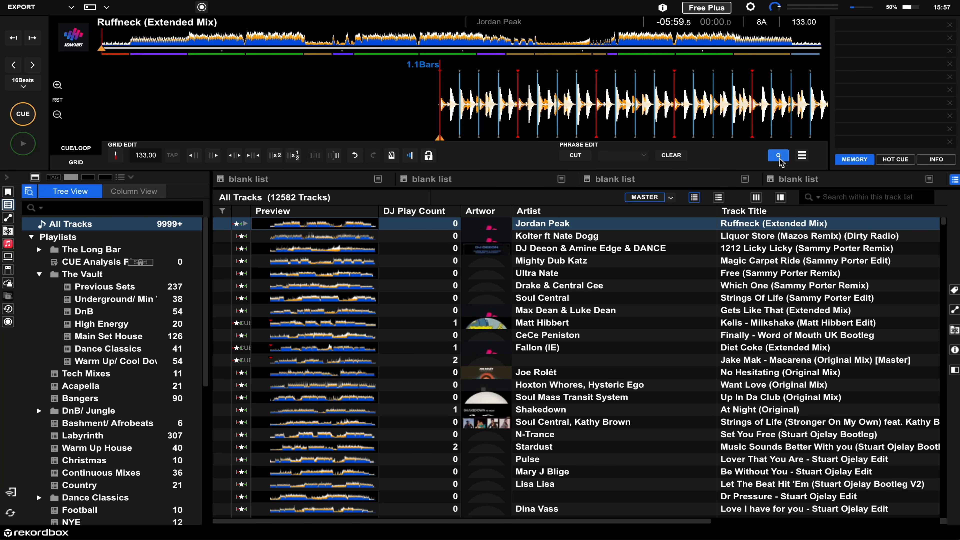
{"action": "left_click", "coordinate": [70, 163]}
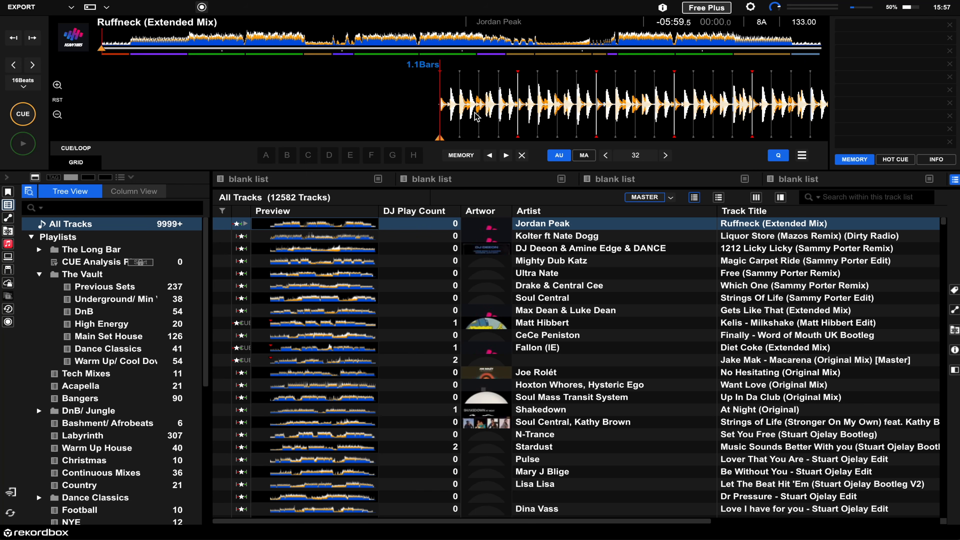
Step: Save a memory cue at the track's first beat, and set hot cue A there and clear it again
{"action": "left_click", "coordinate": [461, 156]}
{"action": "key", "text": "space"}
{"action": "left_click_drag", "start_coordinate": [518, 115], "coordinate": [526, 116]}
{"action": "left_click", "coordinate": [266, 156]}
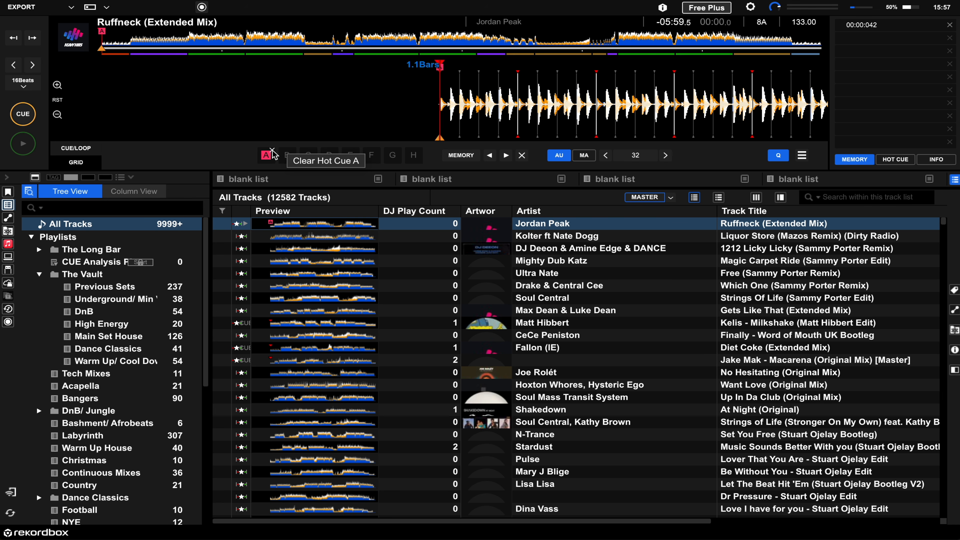
{"action": "left_click", "coordinate": [272, 150]}
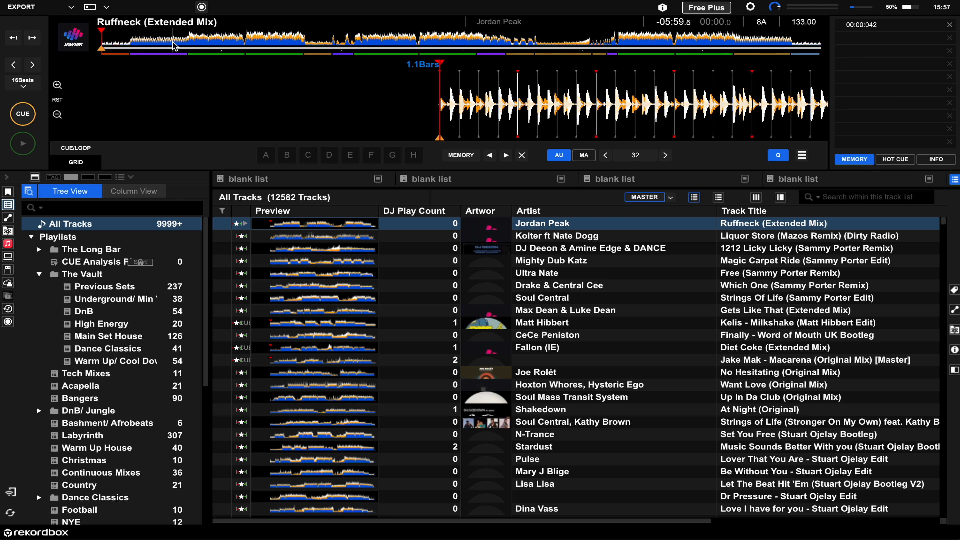
Step: Play the section around 00:42 leading into the next phrase, then return to the cue point at the track start
{"action": "left_click", "coordinate": [186, 45]}
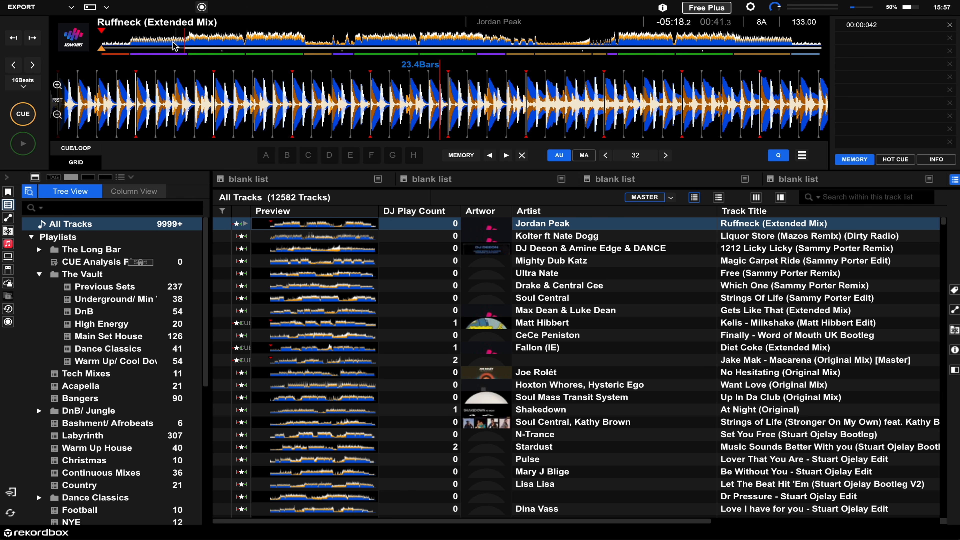
{"action": "left_click", "coordinate": [187, 43]}
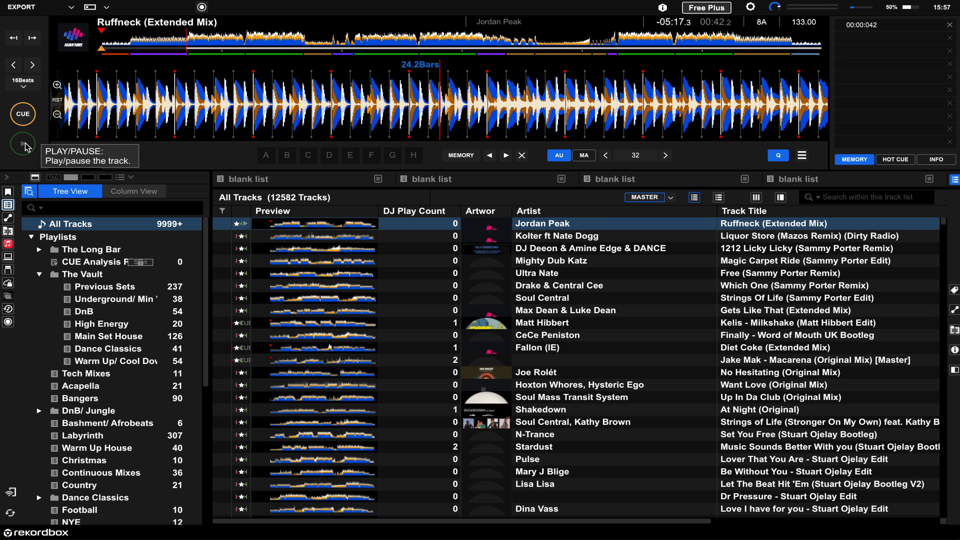
{"action": "left_click_drag", "start_coordinate": [250, 117], "coordinate": [314, 117]}
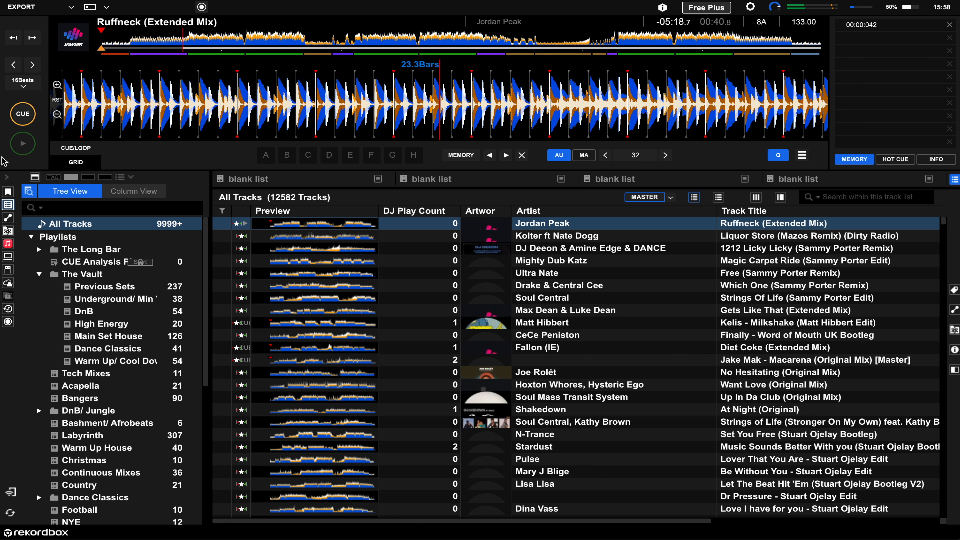
{"action": "left_click", "coordinate": [25, 144]}
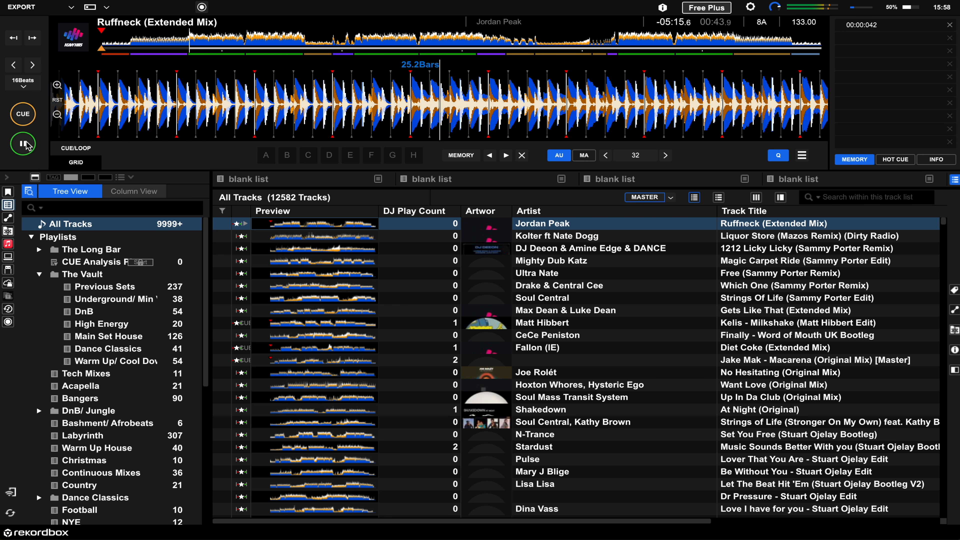
{"action": "left_click", "coordinate": [22, 113]}
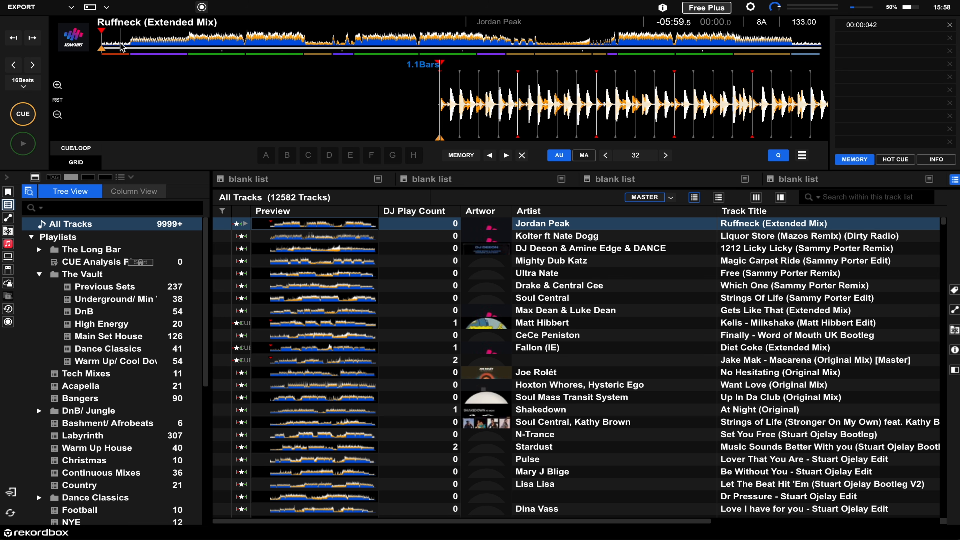
Step: Set the cue point at bar 9.1, where the fuller beat comes in, and save it as a memory cue
{"action": "left_click", "coordinate": [188, 42]}
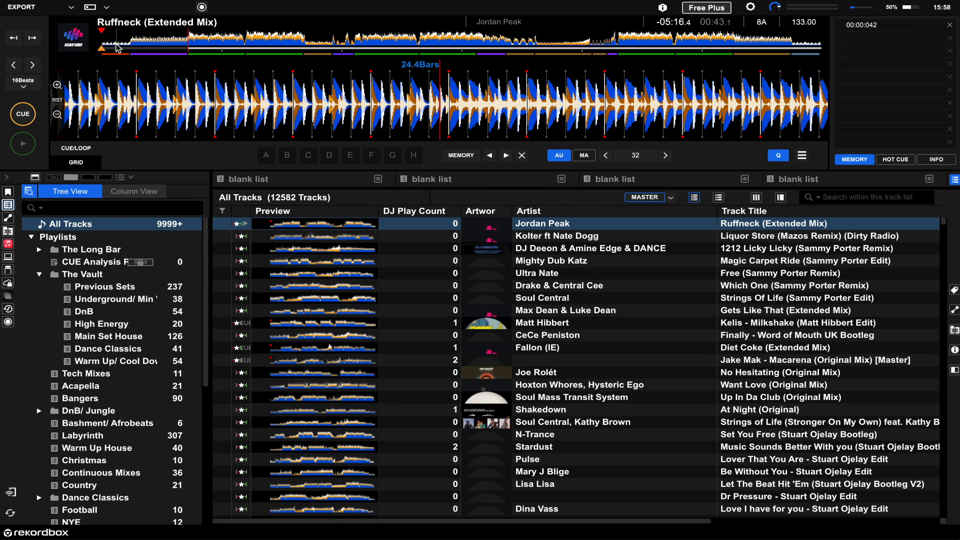
{"action": "left_click", "coordinate": [129, 43]}
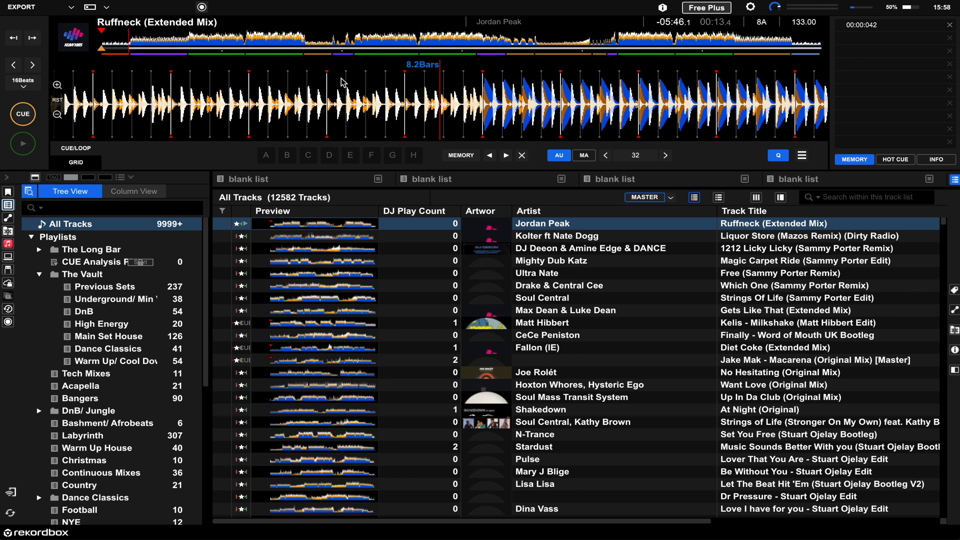
{"action": "left_click_drag", "start_coordinate": [340, 78], "coordinate": [299, 97]}
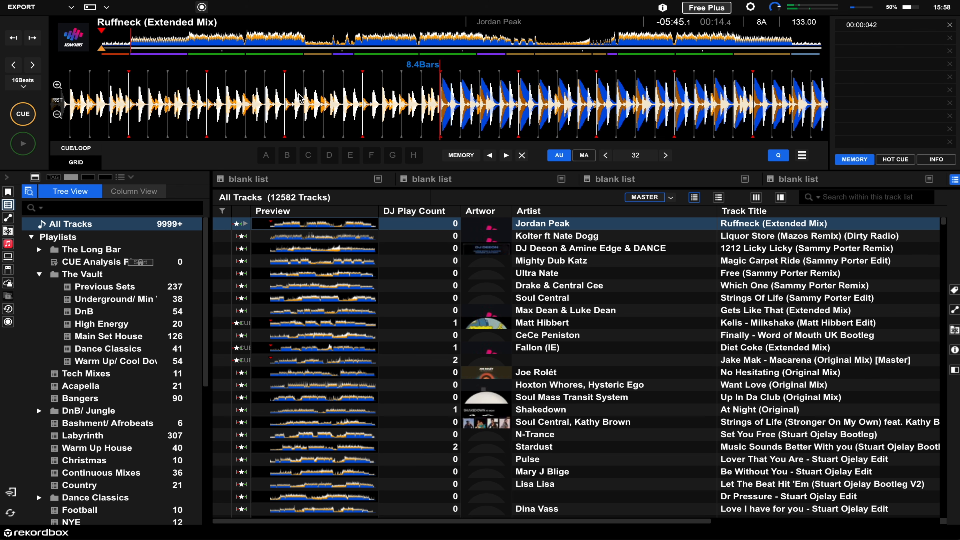
{"action": "left_click", "coordinate": [23, 114]}
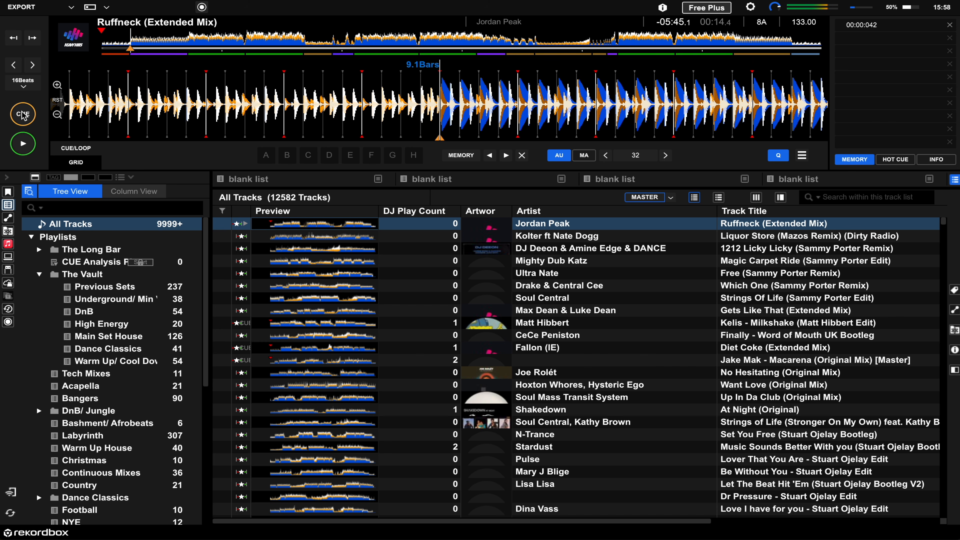
{"action": "left_click", "coordinate": [465, 156]}
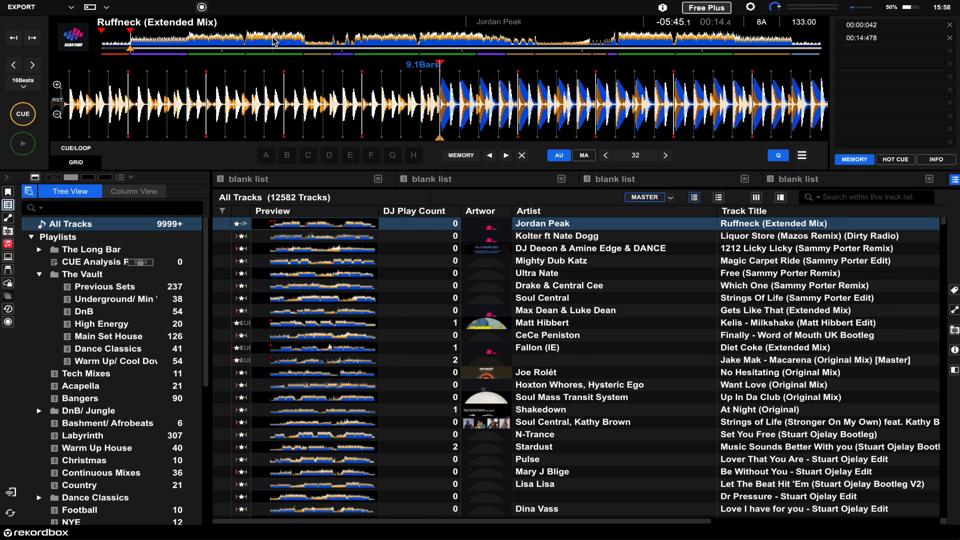
Step: Play the start of the first breakdown at about 01:42, then return to the bar 9.1 cue point
{"action": "left_click", "coordinate": [304, 40]}
{"action": "left_click", "coordinate": [32, 145]}
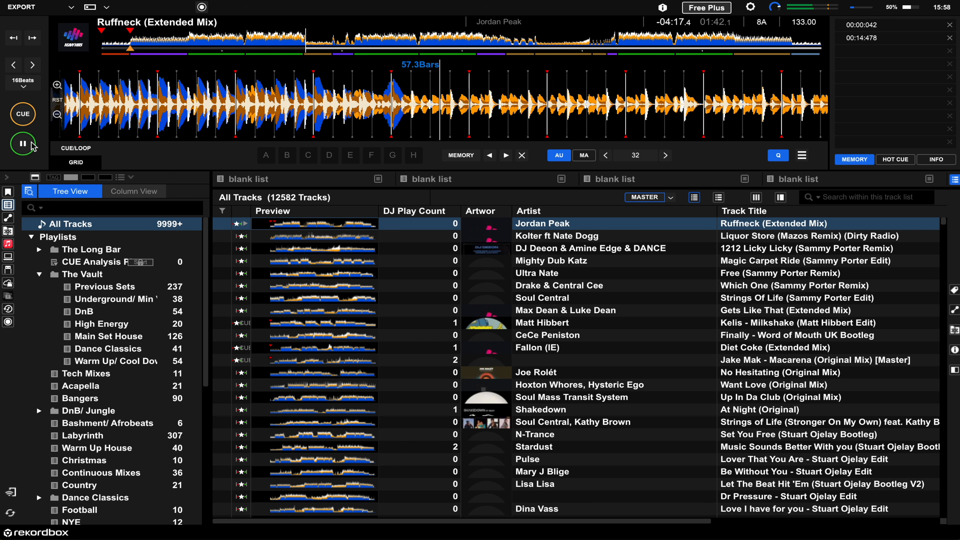
{"action": "left_click", "coordinate": [27, 119]}
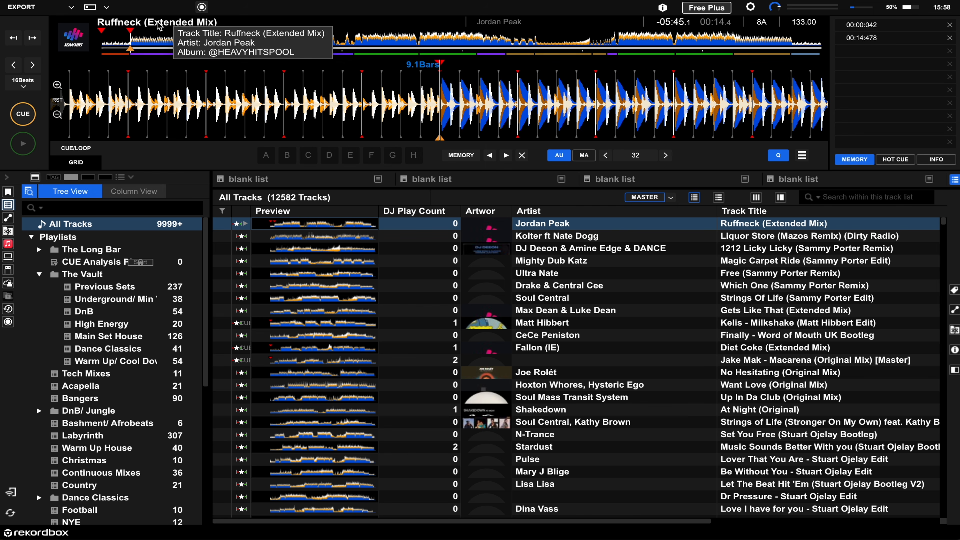
Step: Set the cue point at bar 57.1, where the first breakdown begins, and save it as a memory cue
{"action": "left_click", "coordinate": [304, 39]}
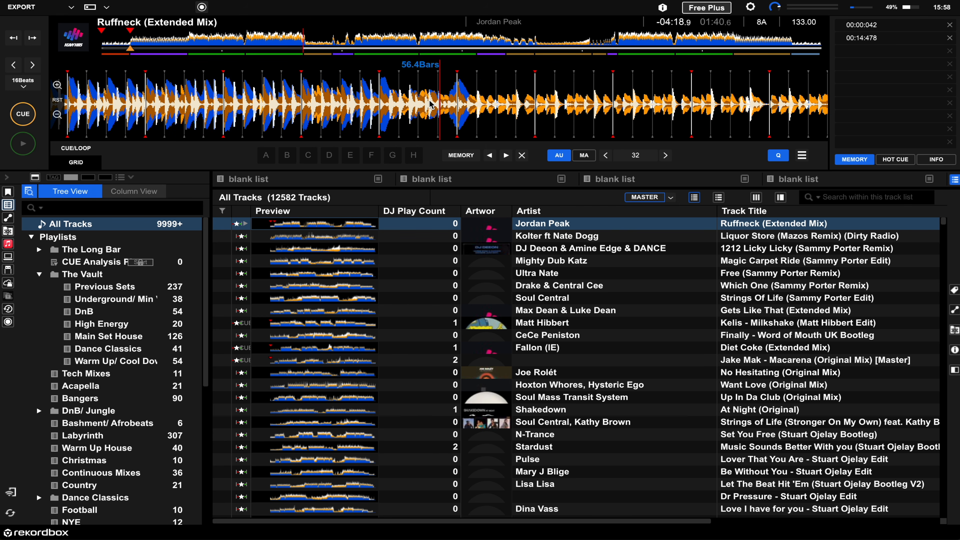
{"action": "left_click_drag", "start_coordinate": [430, 104], "coordinate": [413, 110]}
{"action": "left_click", "coordinate": [21, 115]}
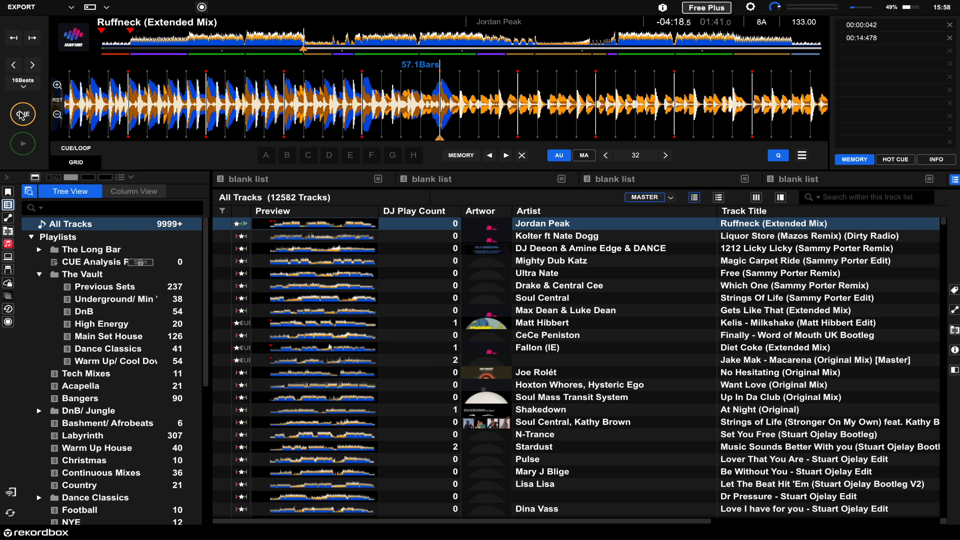
{"action": "left_click", "coordinate": [461, 155]}
Step: Play briefly from the new breakdown cue at bar 57.1 and return to it
{"action": "left_click", "coordinate": [28, 146]}
{"action": "left_click", "coordinate": [24, 110]}
{"action": "left_click", "coordinate": [24, 110]}
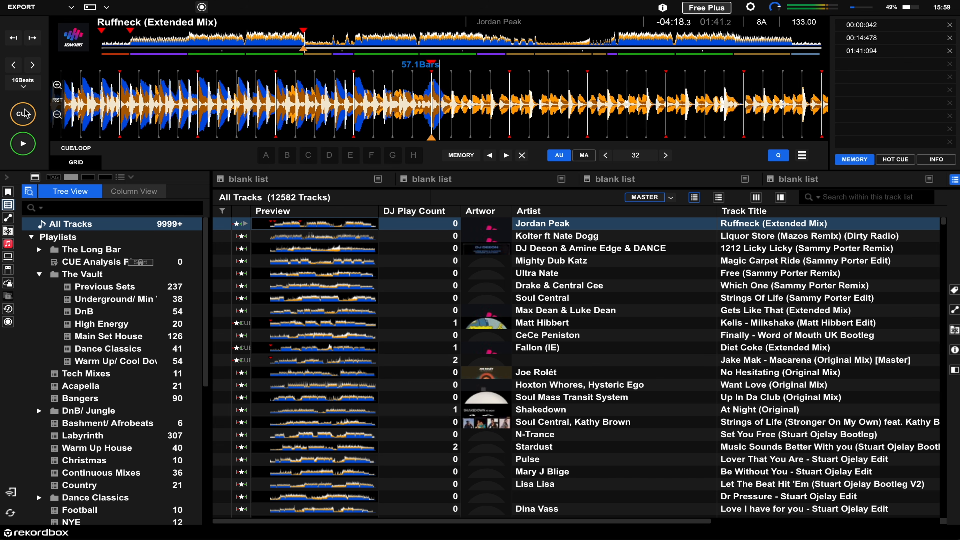
{"action": "left_click", "coordinate": [24, 113]}
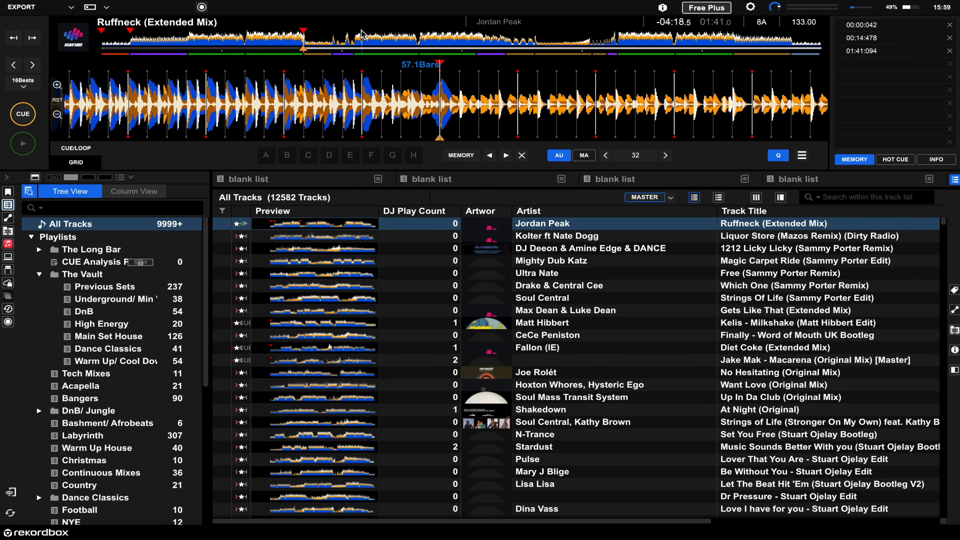
Step: Play the end of the first breakdown from about 02:09 into the drop, then return to the bar 57.1 cue point
{"action": "left_click", "coordinate": [361, 41]}
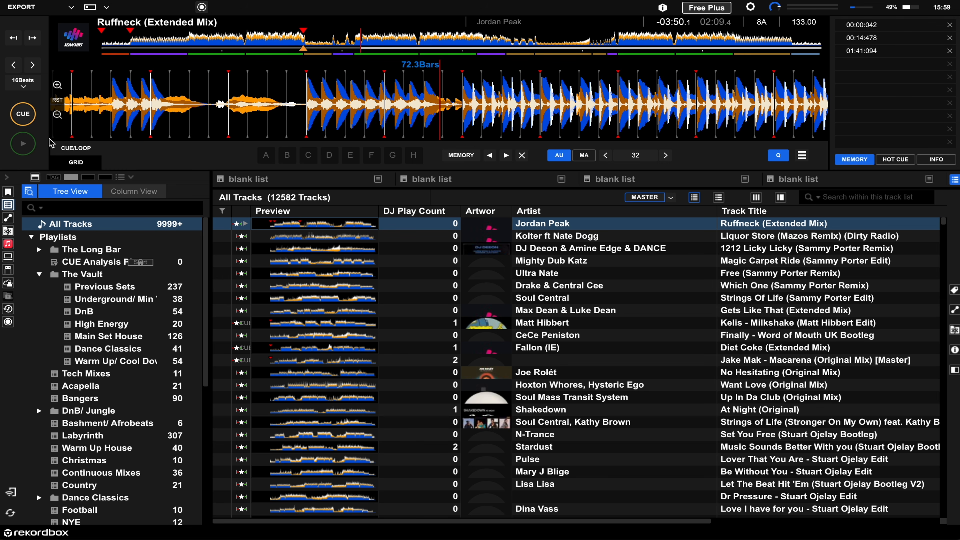
{"action": "left_click", "coordinate": [29, 148]}
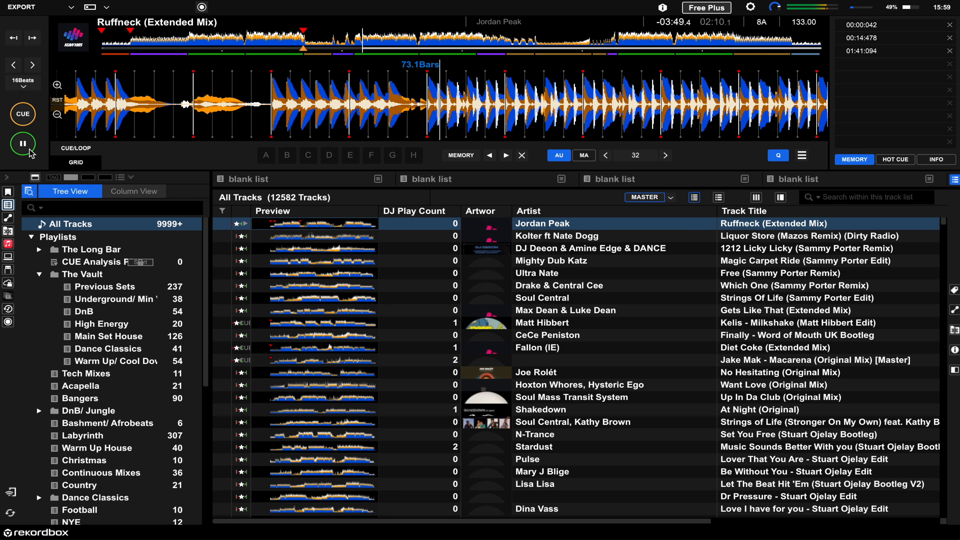
{"action": "left_click", "coordinate": [22, 121]}
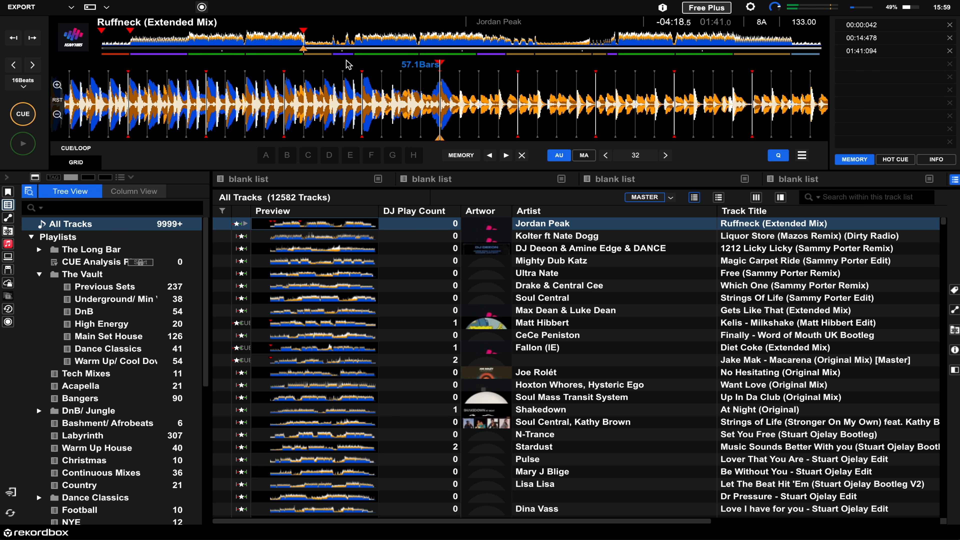
Step: Set the cue point at bar 73.1, where the full beat returns after the first breakdown, and save it as a memory cue
{"action": "left_click", "coordinate": [362, 45]}
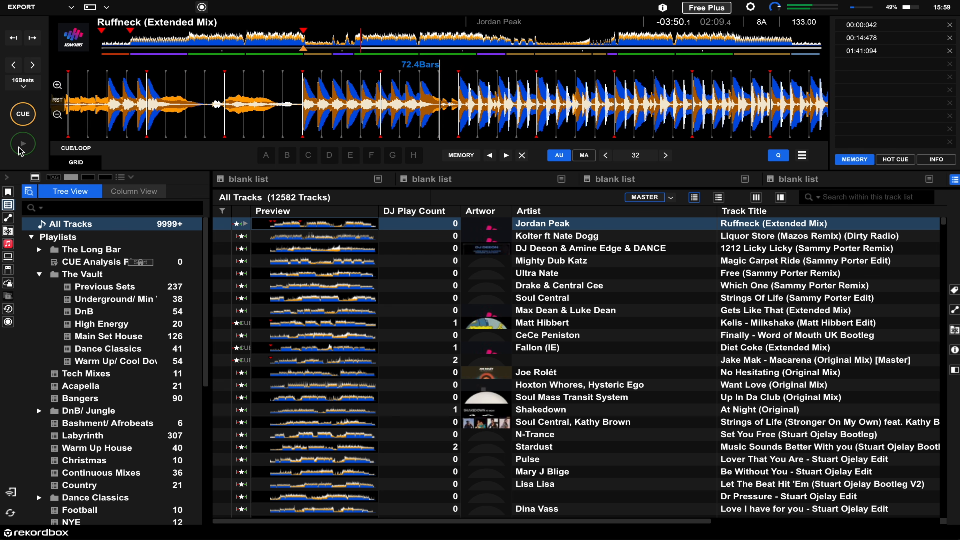
{"action": "left_click", "coordinate": [21, 102]}
{"action": "left_click", "coordinate": [21, 103]}
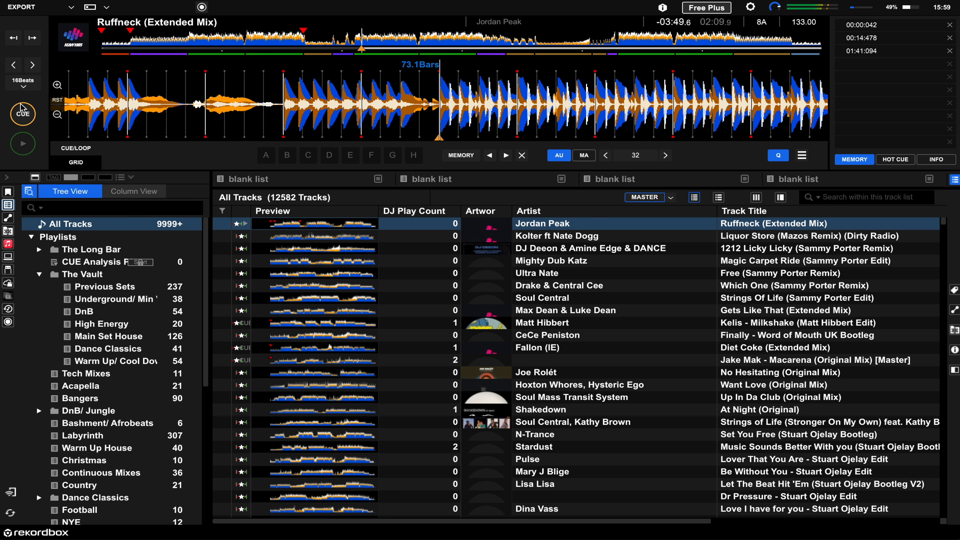
{"action": "left_click", "coordinate": [21, 110]}
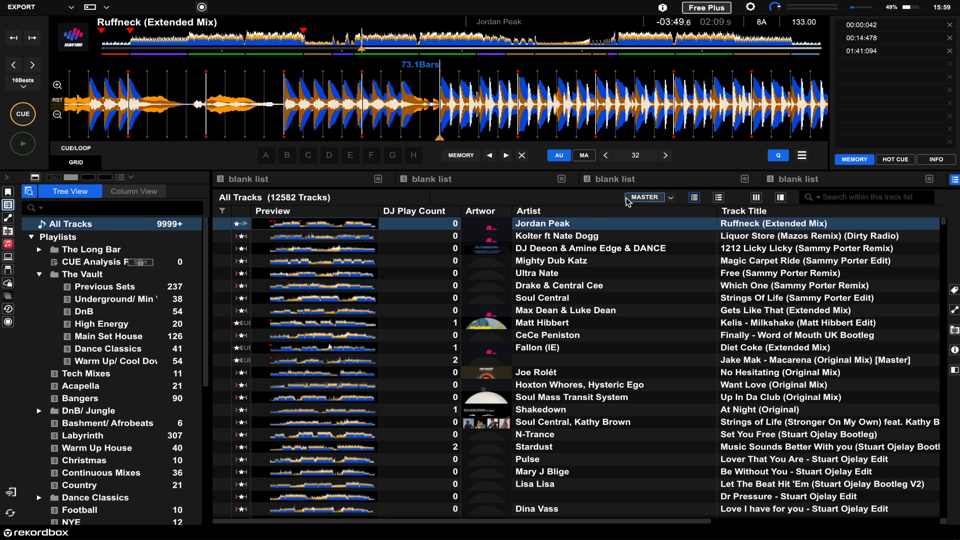
{"action": "left_click", "coordinate": [456, 155]}
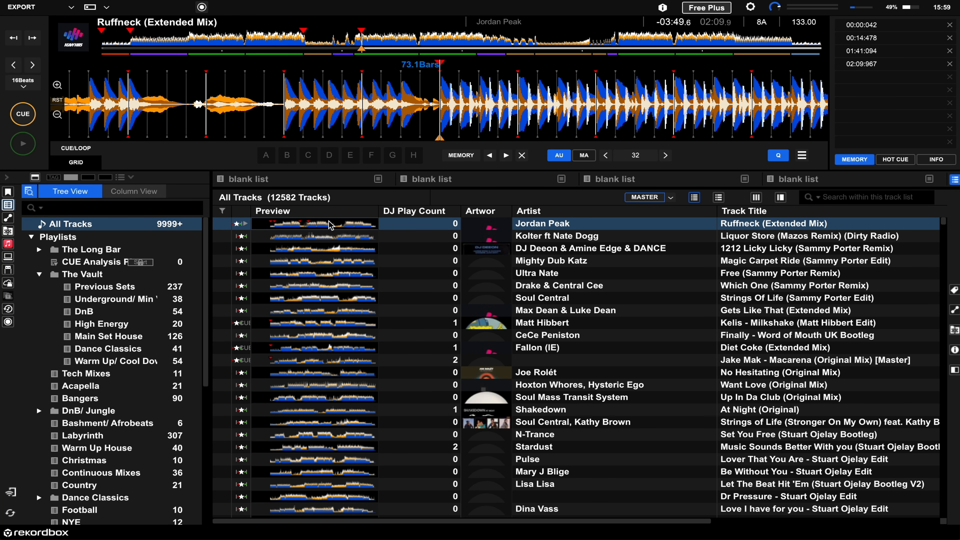
Step: Look through the playlist tree, including the playlists inside The Long Bar folder, for suitable places for the track
{"action": "scroll", "coordinate": [92, 259], "scroll_direction": "down", "scroll_amount": 2}
{"action": "scroll", "coordinate": [98, 273], "scroll_direction": "up", "scroll_amount": 2}
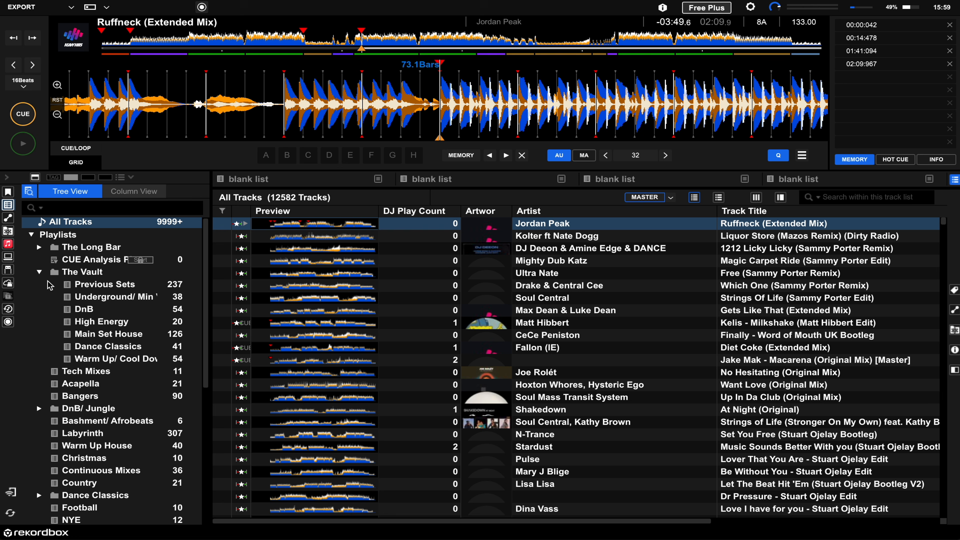
{"action": "scroll", "coordinate": [106, 281], "scroll_direction": "down", "scroll_amount": 5}
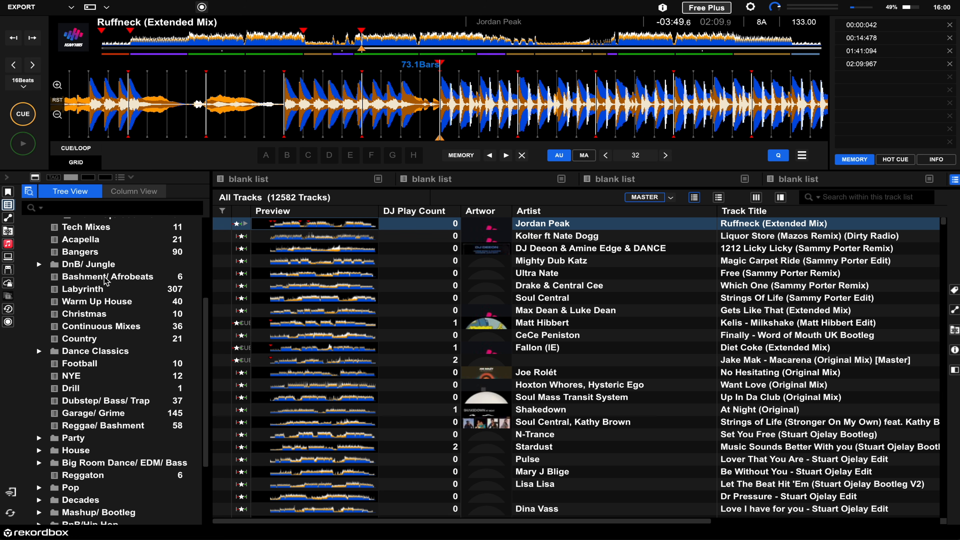
{"action": "scroll", "coordinate": [105, 280], "scroll_direction": "down", "scroll_amount": 4}
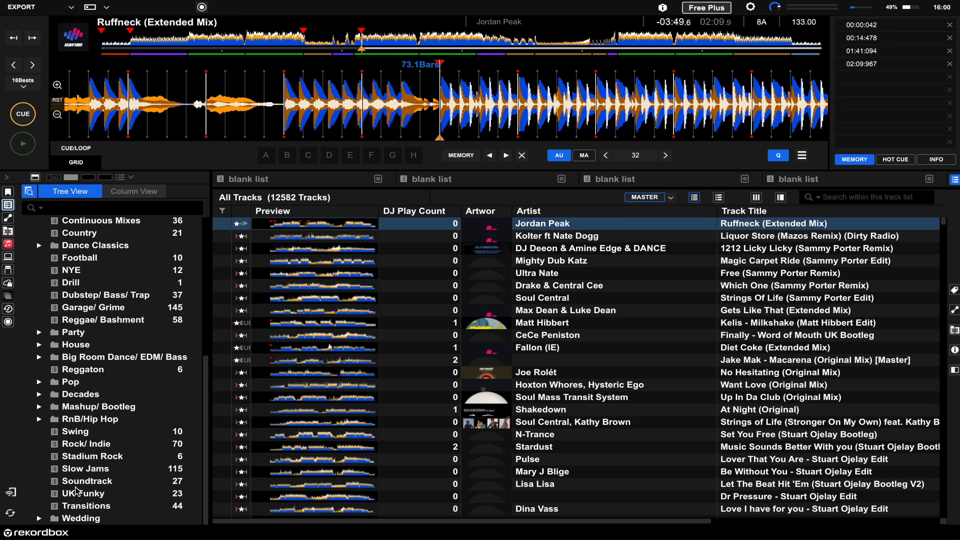
{"action": "scroll", "coordinate": [102, 422], "scroll_direction": "up", "scroll_amount": 4}
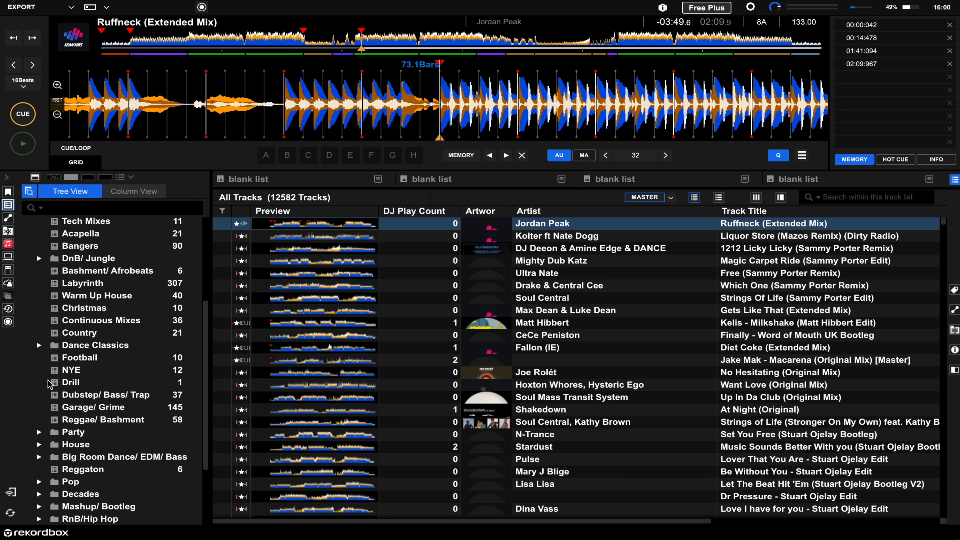
{"action": "scroll", "coordinate": [53, 382], "scroll_direction": "down", "scroll_amount": 2}
{"action": "scroll", "coordinate": [55, 347], "scroll_direction": "up", "scroll_amount": 5}
{"action": "scroll", "coordinate": [55, 349], "scroll_direction": "up", "scroll_amount": 3}
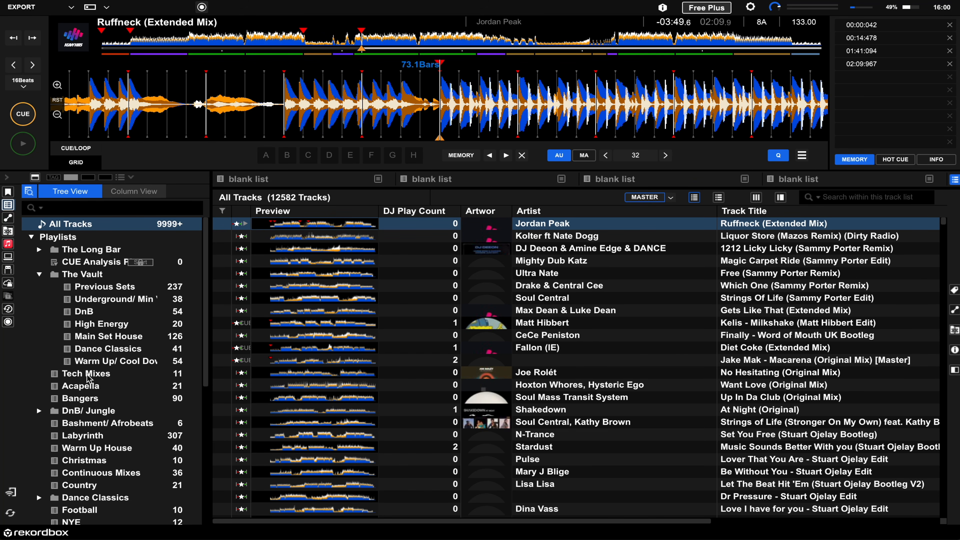
{"action": "left_click", "coordinate": [39, 249]}
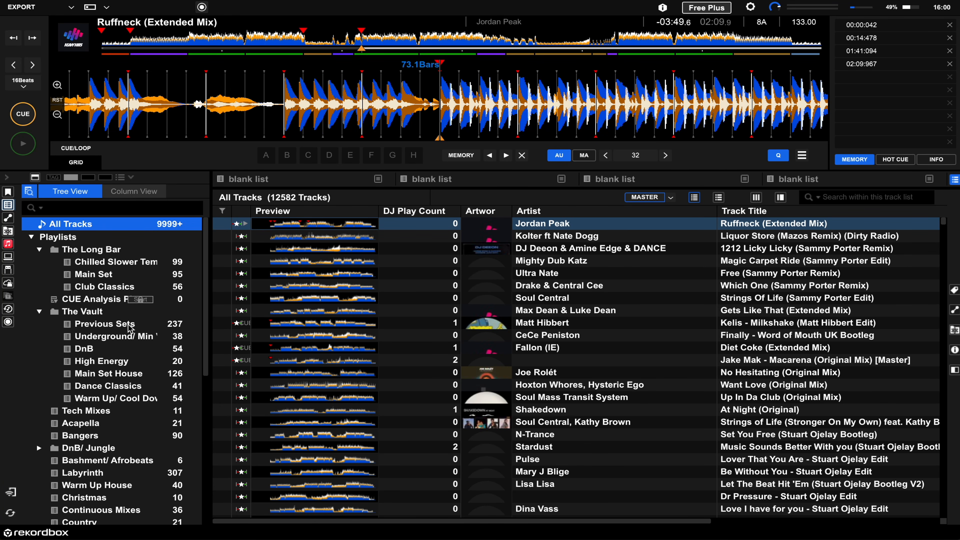
{"action": "left_click", "coordinate": [40, 250]}
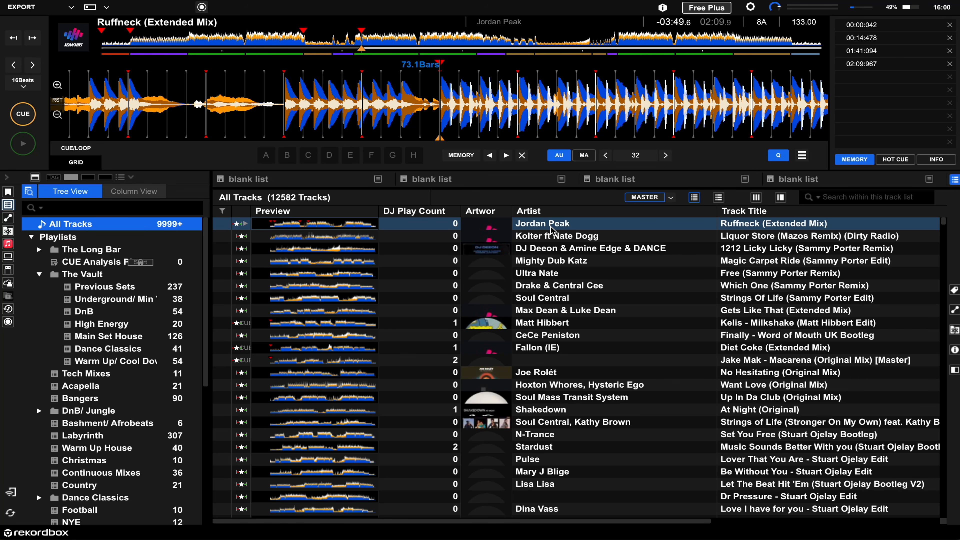
Step: Add the track "Ruffneck (Extended Mix)" to the Main Set House and High Energy playlists in The Vault folder
{"action": "left_click_drag", "start_coordinate": [550, 229], "coordinate": [127, 338]}
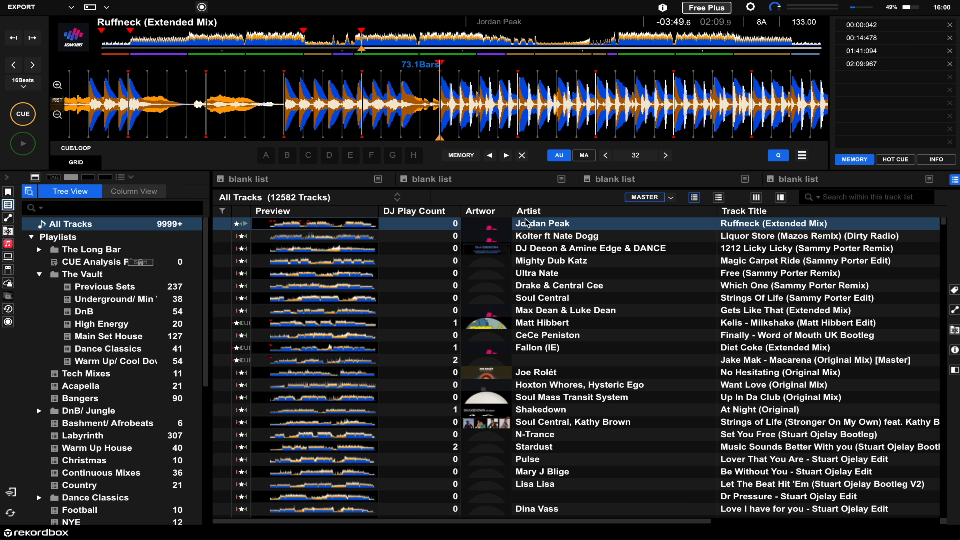
{"action": "left_click_drag", "start_coordinate": [533, 223], "coordinate": [157, 329]}
Step: Show the Genre column in the All Tracks list, then hide it again
{"action": "scroll", "coordinate": [521, 311], "scroll_direction": "right", "scroll_amount": 5}
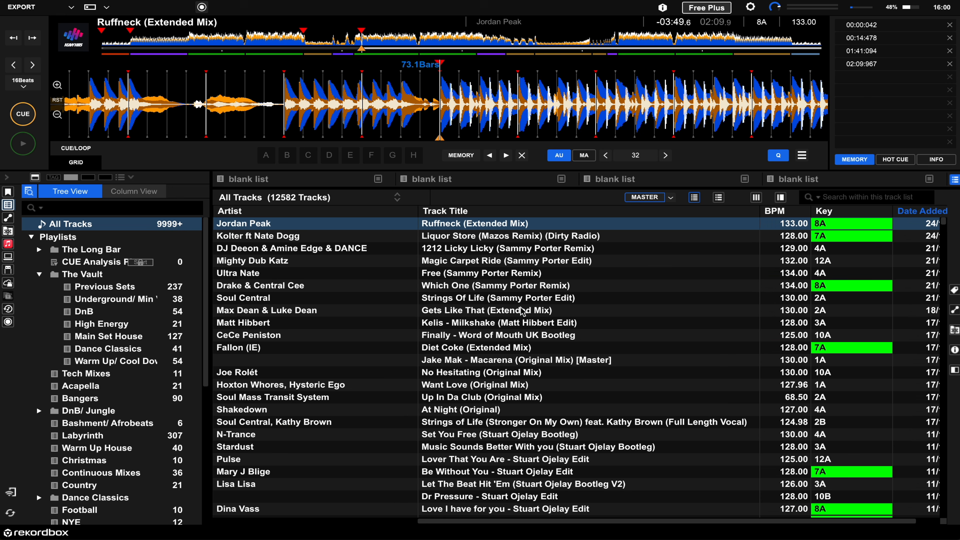
{"action": "scroll", "coordinate": [522, 310], "scroll_direction": "left", "scroll_amount": 5}
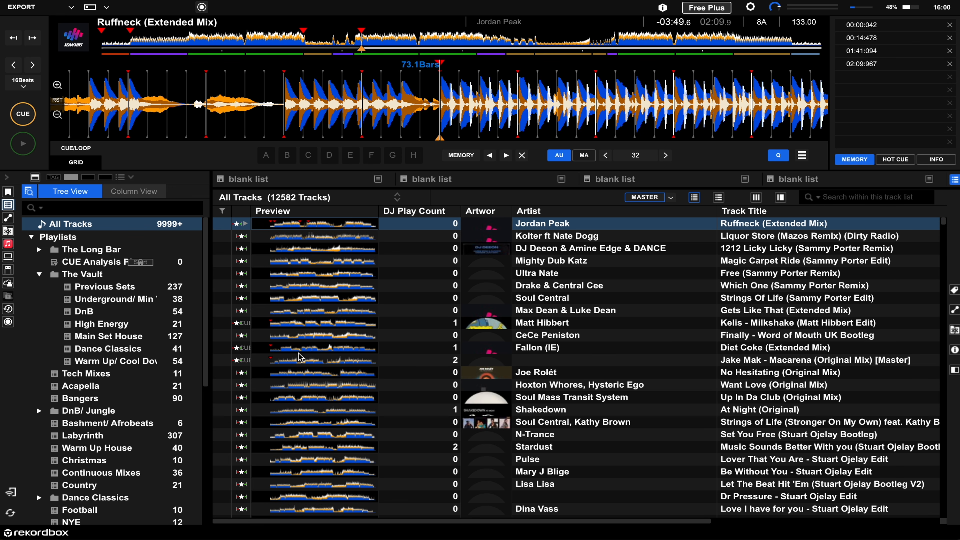
{"action": "scroll", "coordinate": [364, 305], "scroll_direction": "right", "scroll_amount": 5}
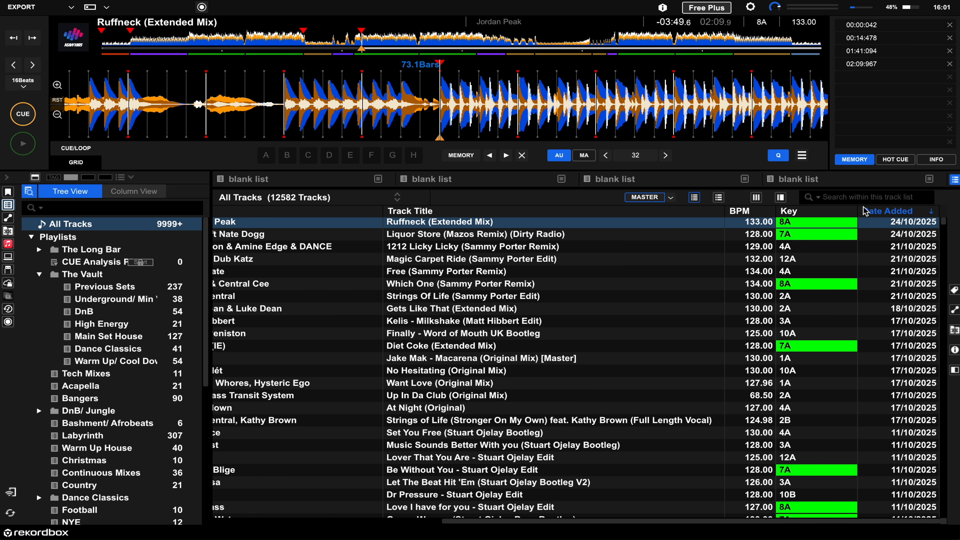
{"action": "scroll", "coordinate": [919, 307], "scroll_direction": "left", "scroll_amount": 5}
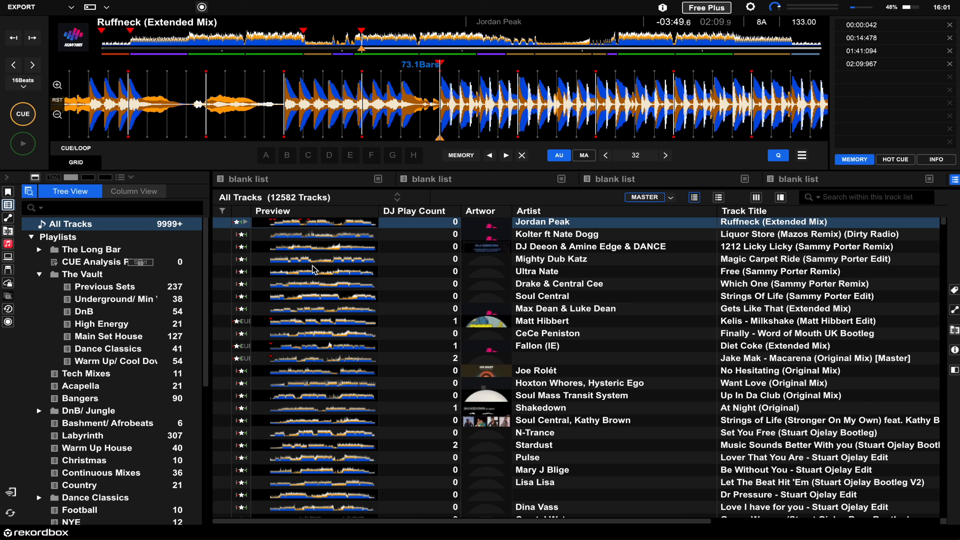
{"action": "right_click", "coordinate": [242, 214]}
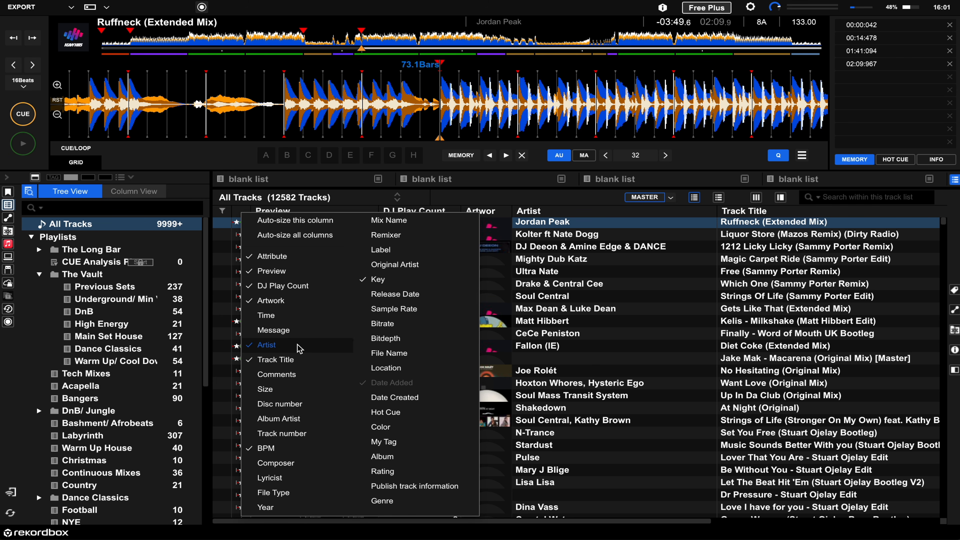
{"action": "left_click", "coordinate": [393, 505]}
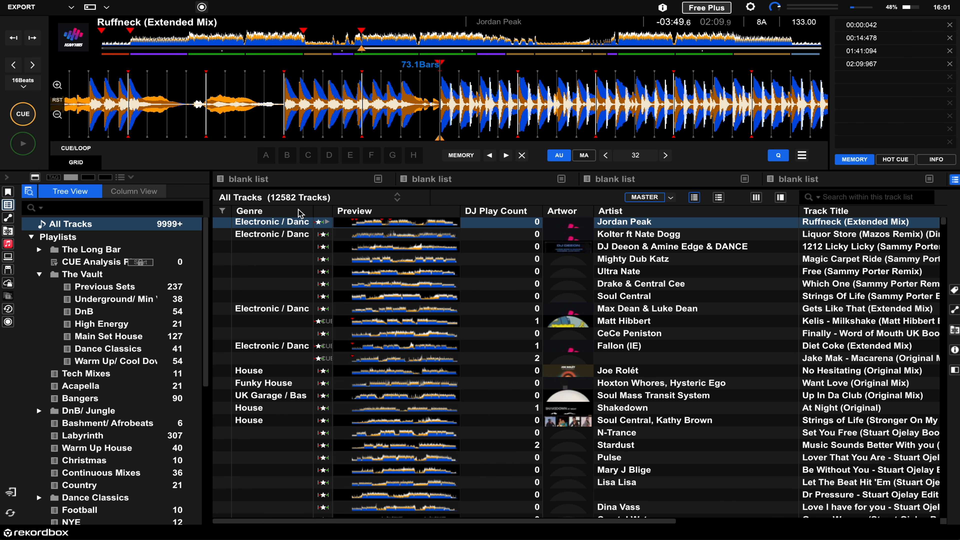
{"action": "left_click_drag", "start_coordinate": [300, 213], "coordinate": [249, 212]}
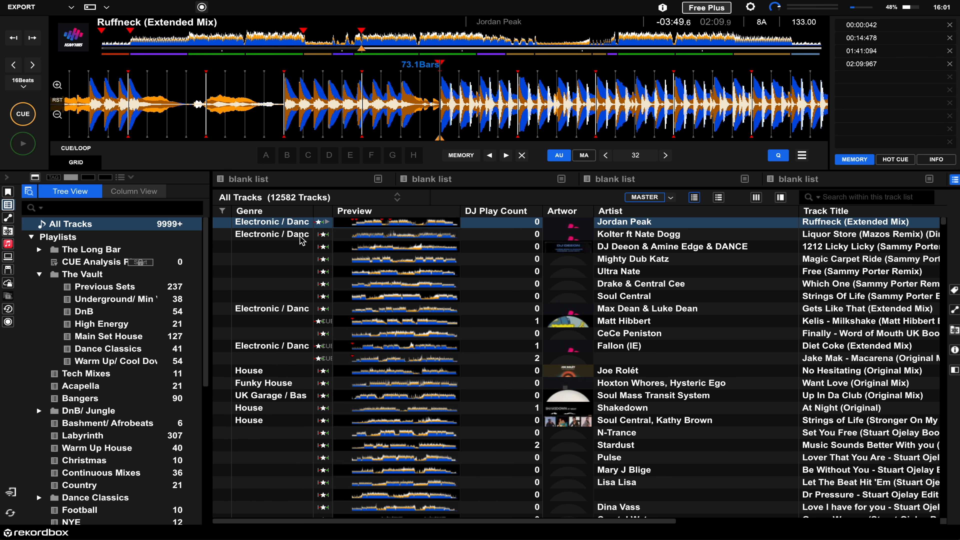
{"action": "right_click", "coordinate": [284, 214]}
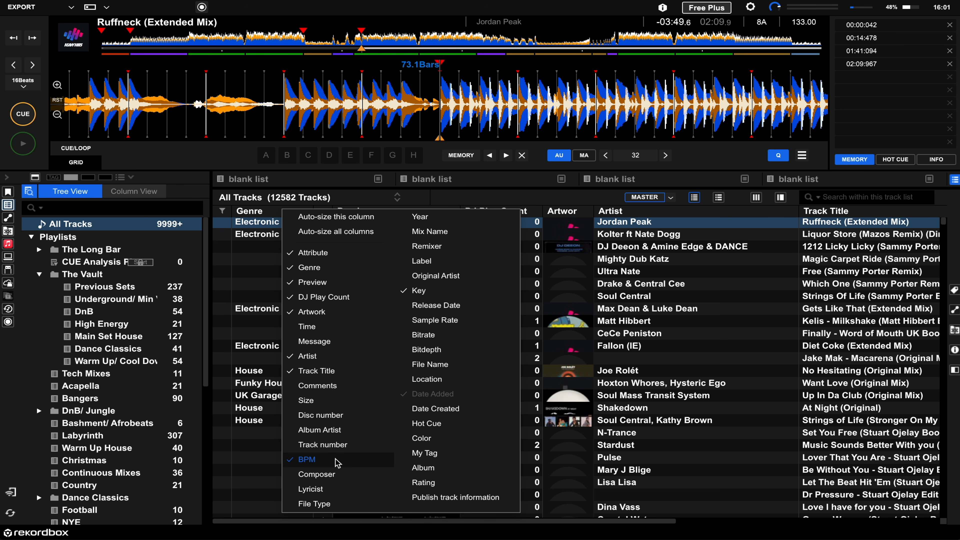
{"action": "left_click", "coordinate": [309, 268]}
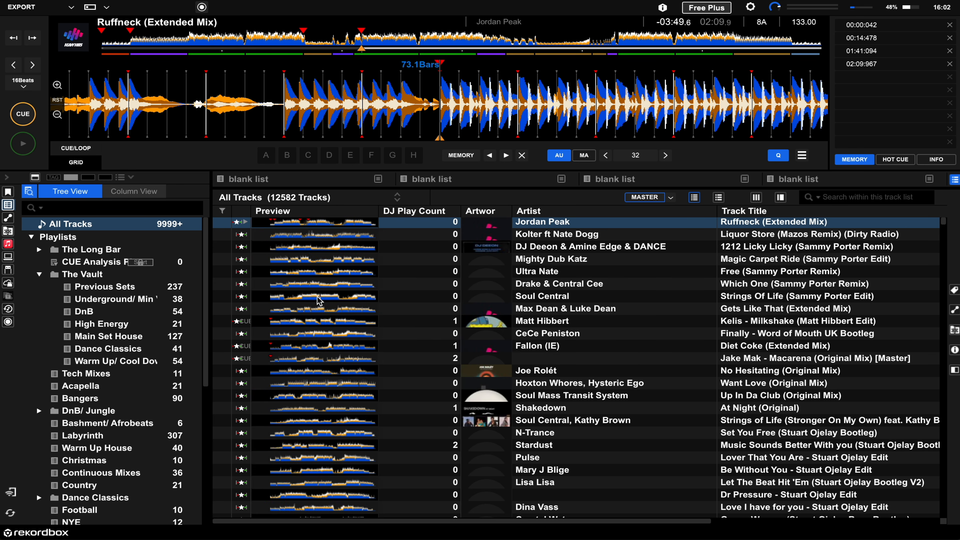
Step: Examine the Artist, Track Title, BPM, Key and Date Added columns of the All Tracks list
{"action": "scroll", "coordinate": [319, 301], "scroll_direction": "right", "scroll_amount": 2}
{"action": "scroll", "coordinate": [319, 301], "scroll_direction": "right", "scroll_amount": 5}
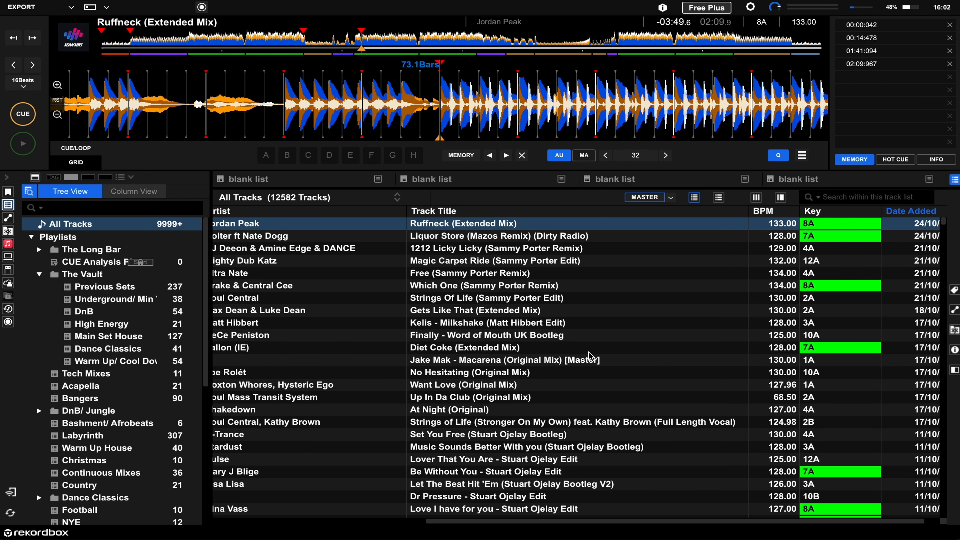
{"action": "scroll", "coordinate": [588, 353], "scroll_direction": "left", "scroll_amount": 1}
{"action": "scroll", "coordinate": [588, 353], "scroll_direction": "left", "scroll_amount": 2}
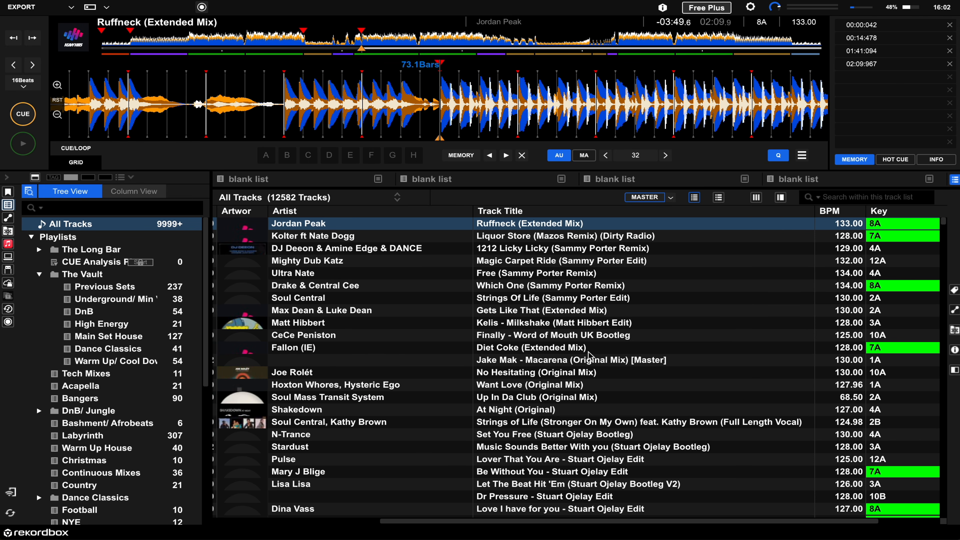
{"action": "scroll", "coordinate": [588, 354], "scroll_direction": "right", "scroll_amount": 2}
{"action": "scroll", "coordinate": [748, 289], "scroll_direction": "right", "scroll_amount": 1}
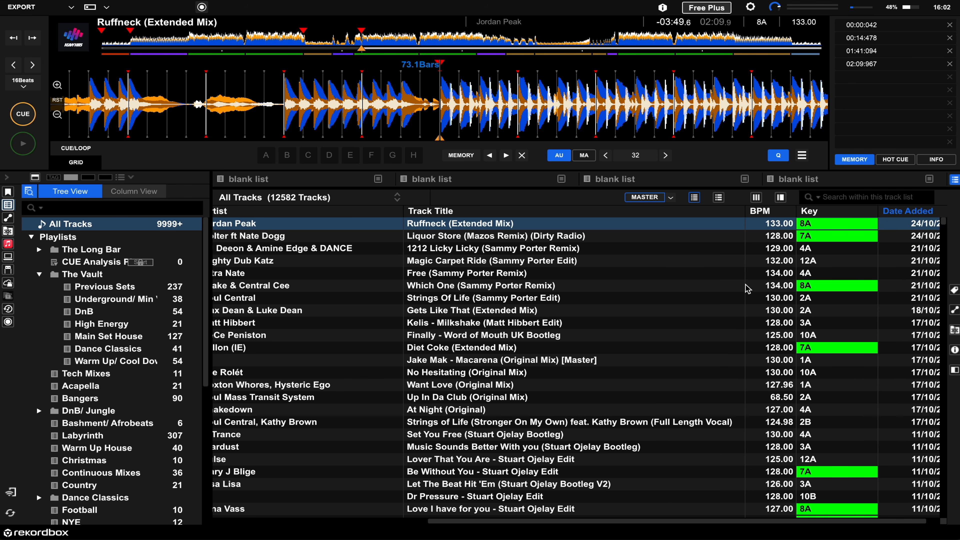
{"action": "scroll", "coordinate": [891, 331], "scroll_direction": "right", "scroll_amount": 1}
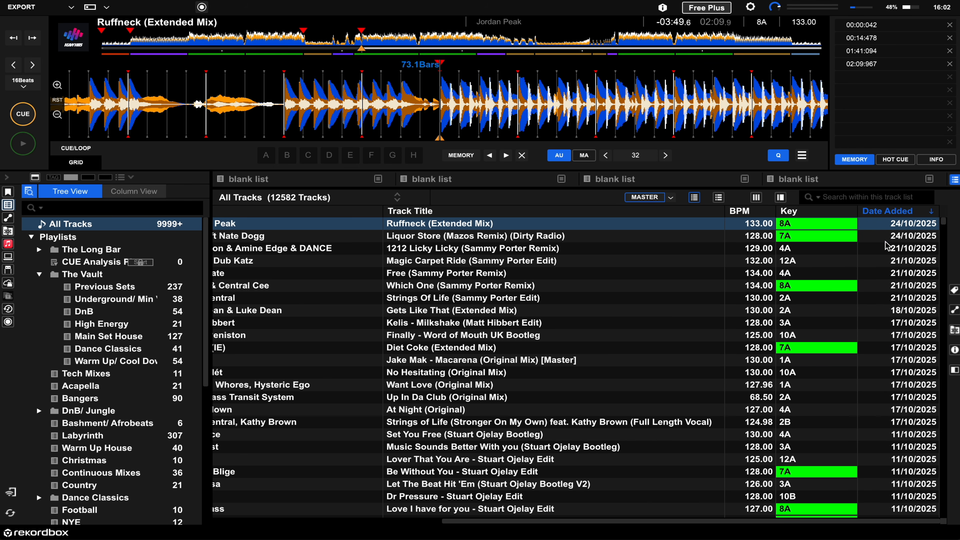